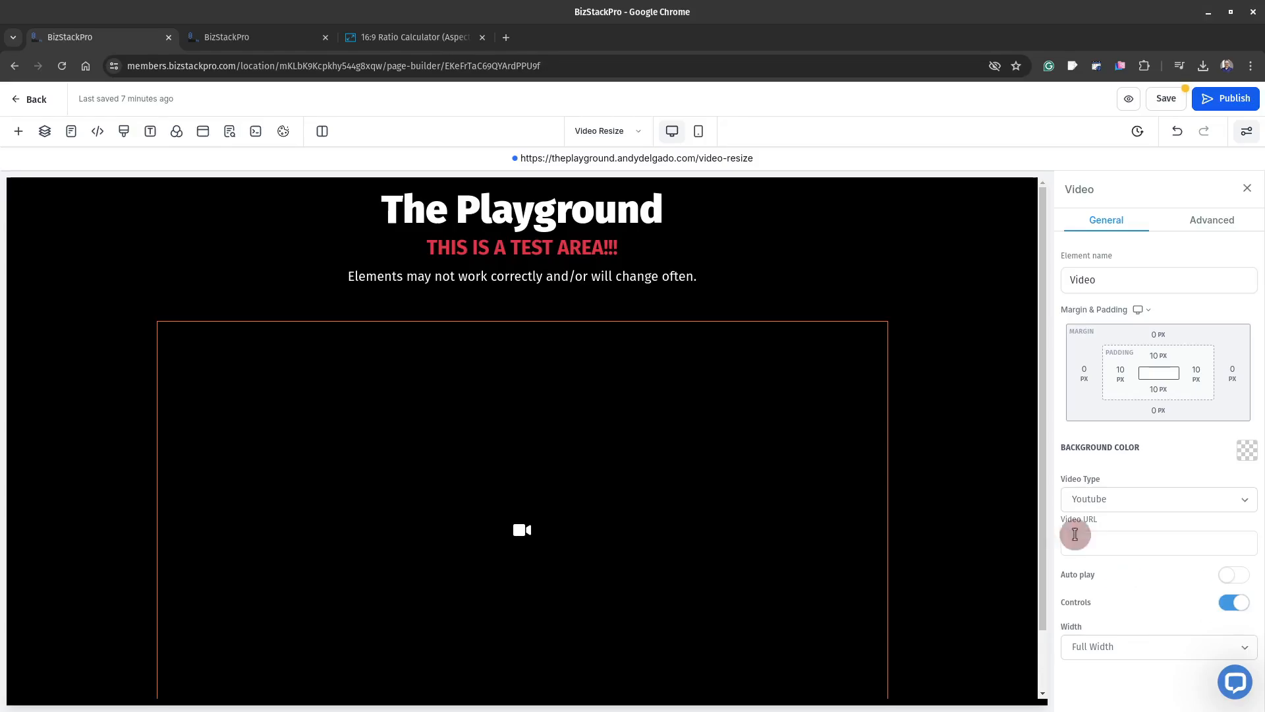
# Step: Set the video type to Hosted Video and choose the "Do Not Allow People to Remote Con..." file from the VideoResize media folder
pyautogui.click(1152, 504)
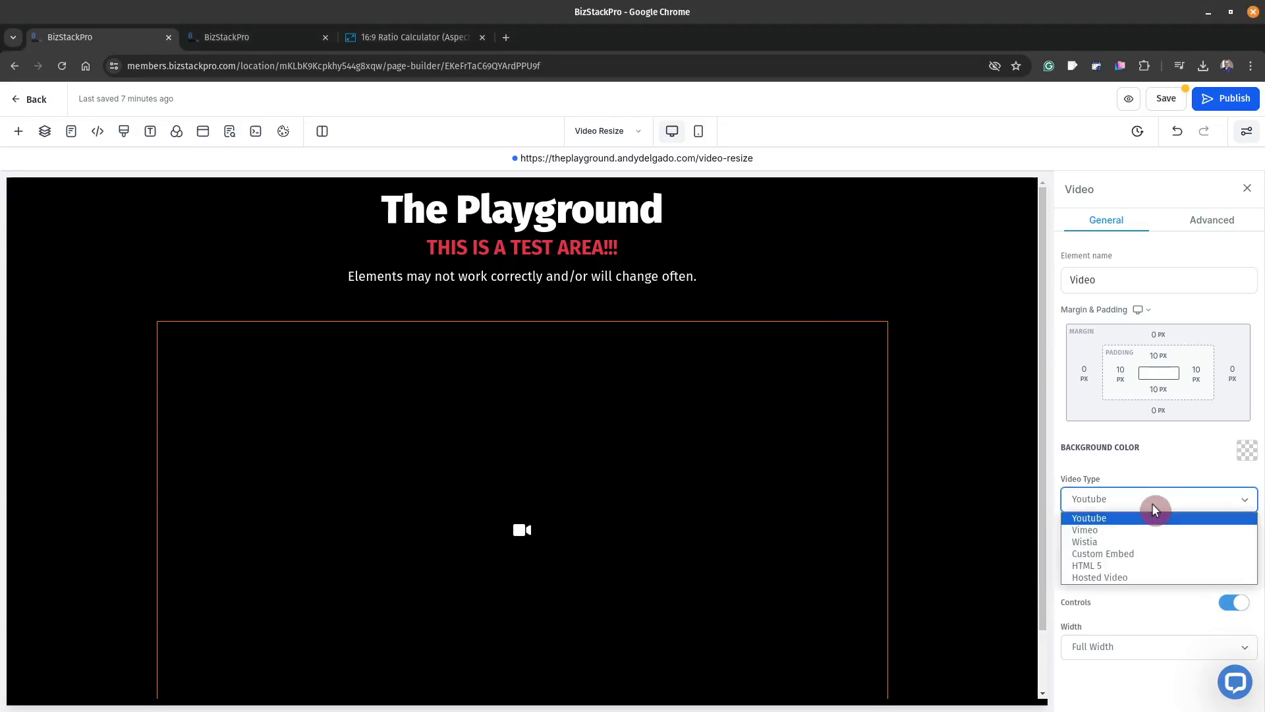
pyautogui.click(1135, 578)
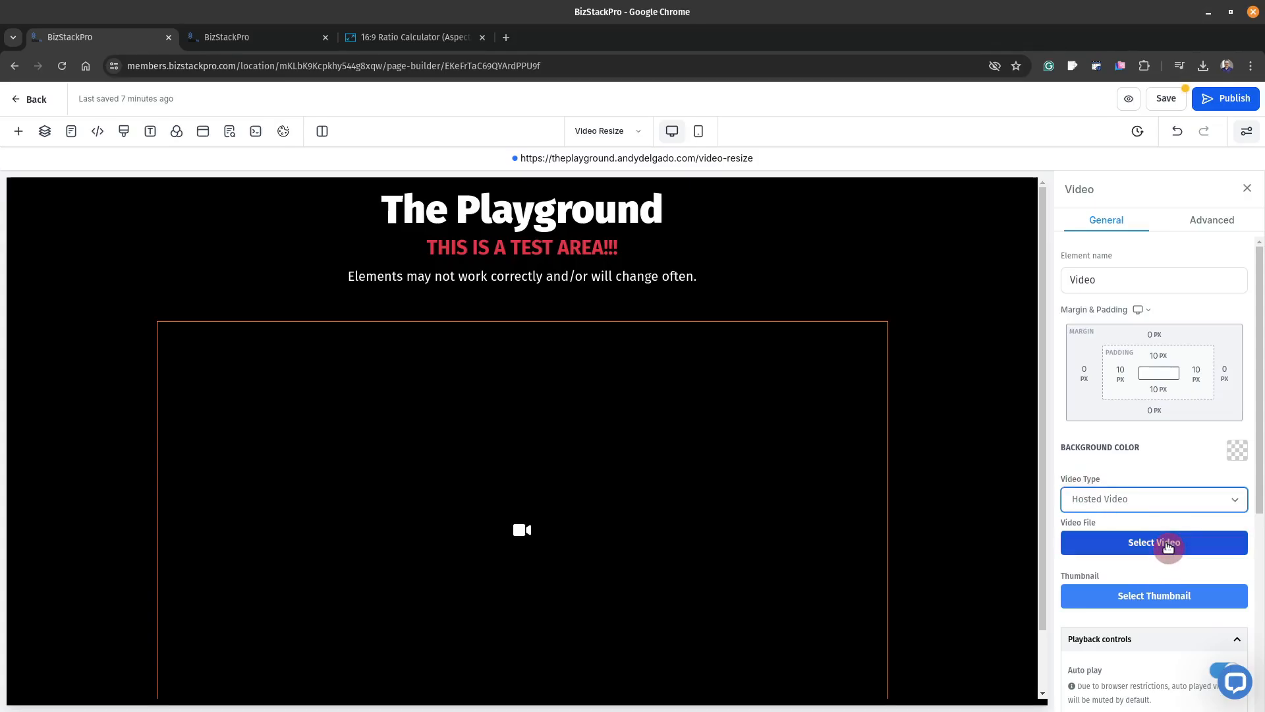
pyautogui.click(1166, 545)
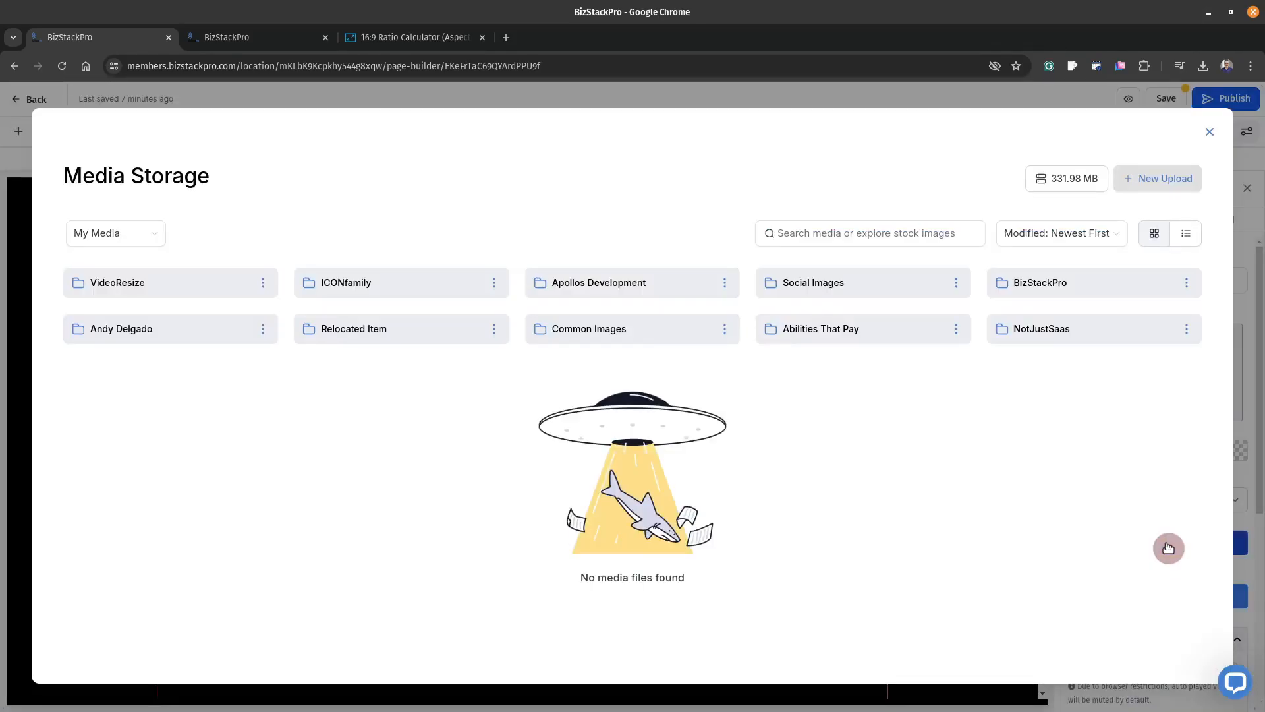
pyautogui.click(138, 284)
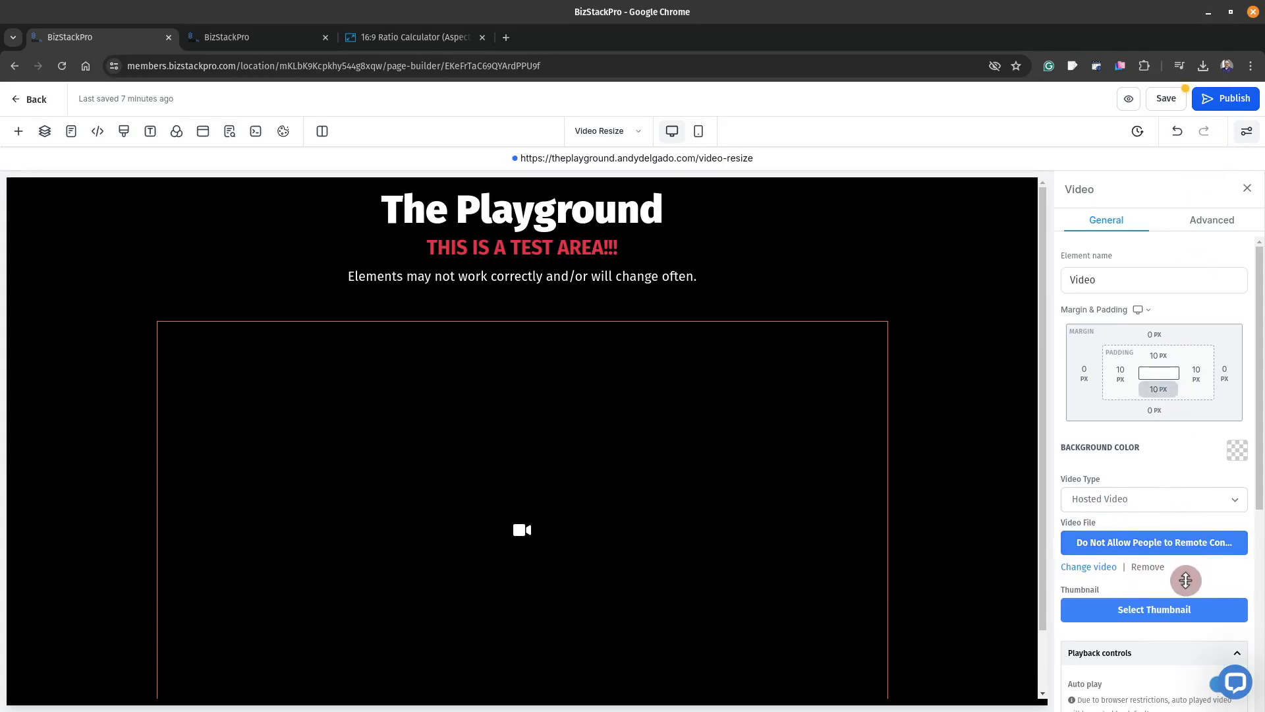
# Step: Look over the thumbnail picker, the playback settings and the size of the video element on the page
pyautogui.click(1179, 615)
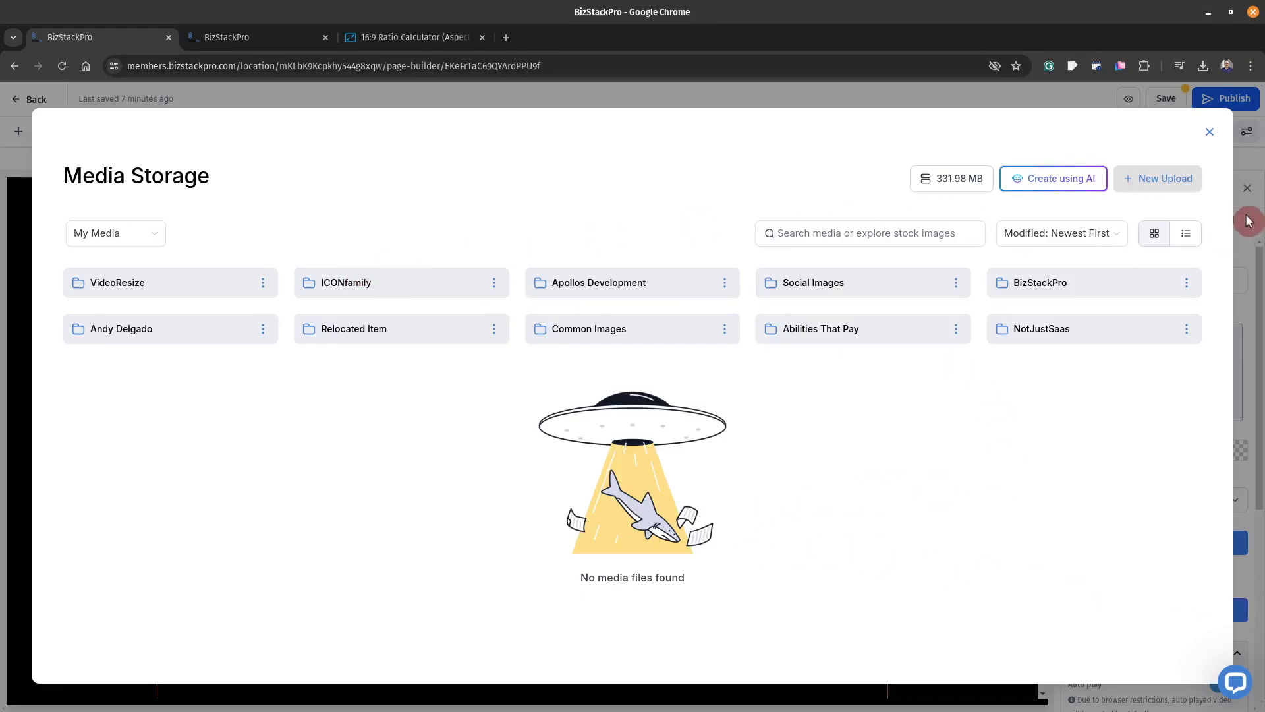
pyautogui.click(1203, 136)
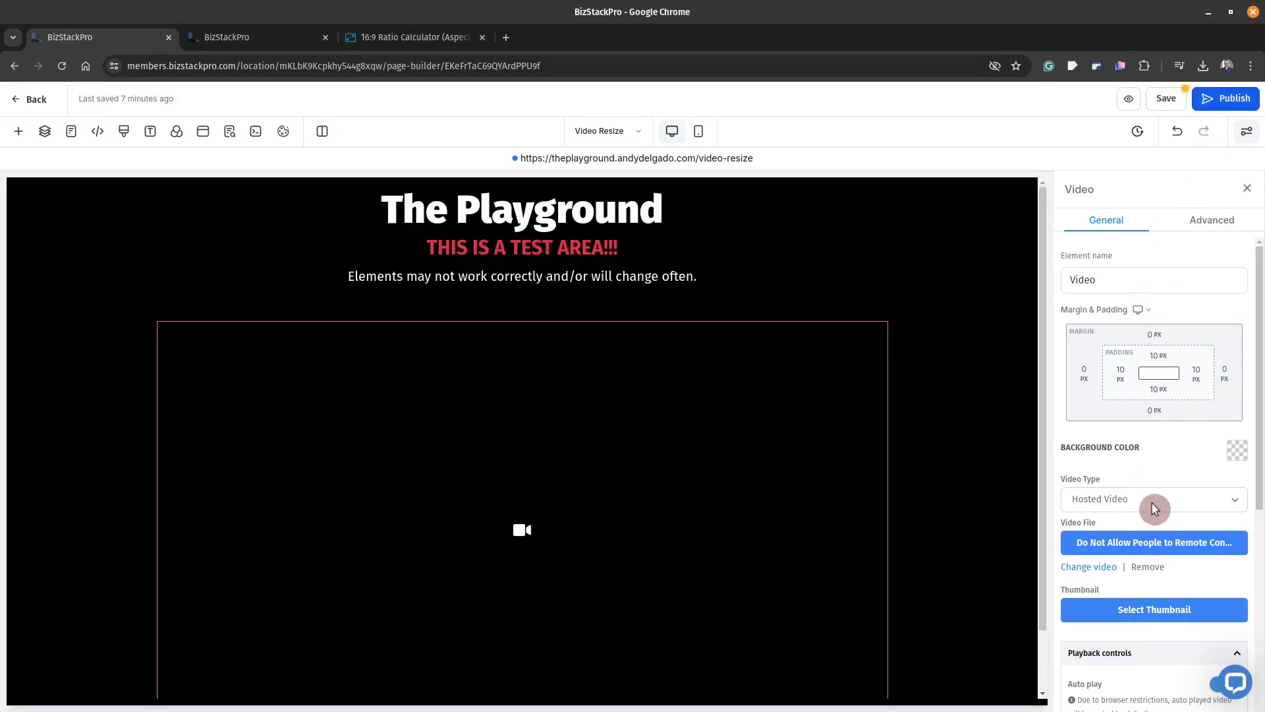
pyautogui.scroll(-1, 1155, 494)
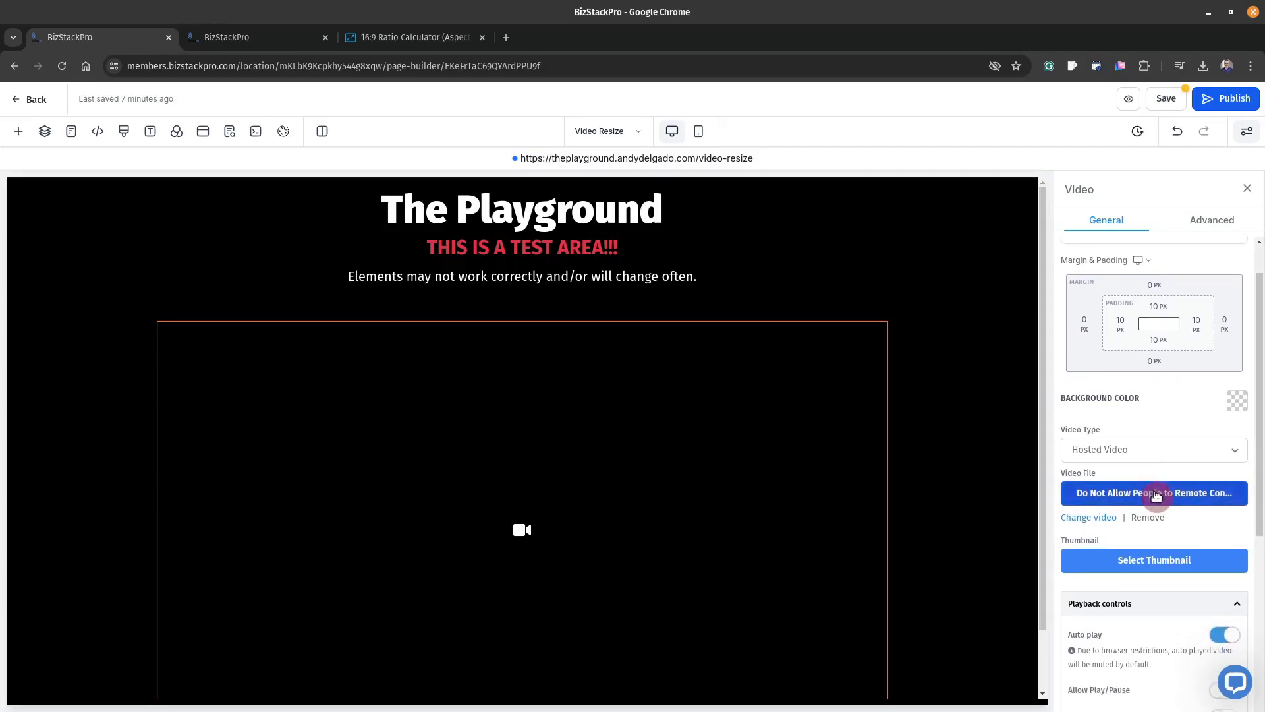
pyautogui.scroll(-1, 396, 488)
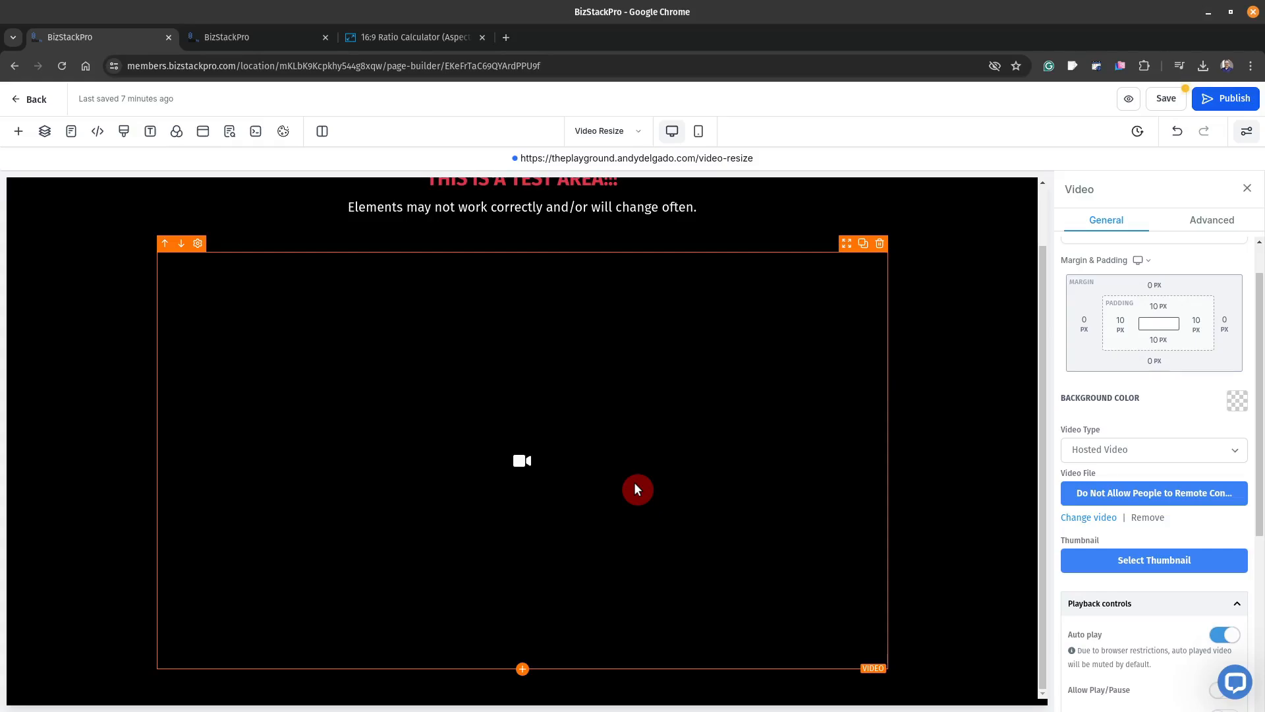
pyautogui.scroll(2, 621, 488)
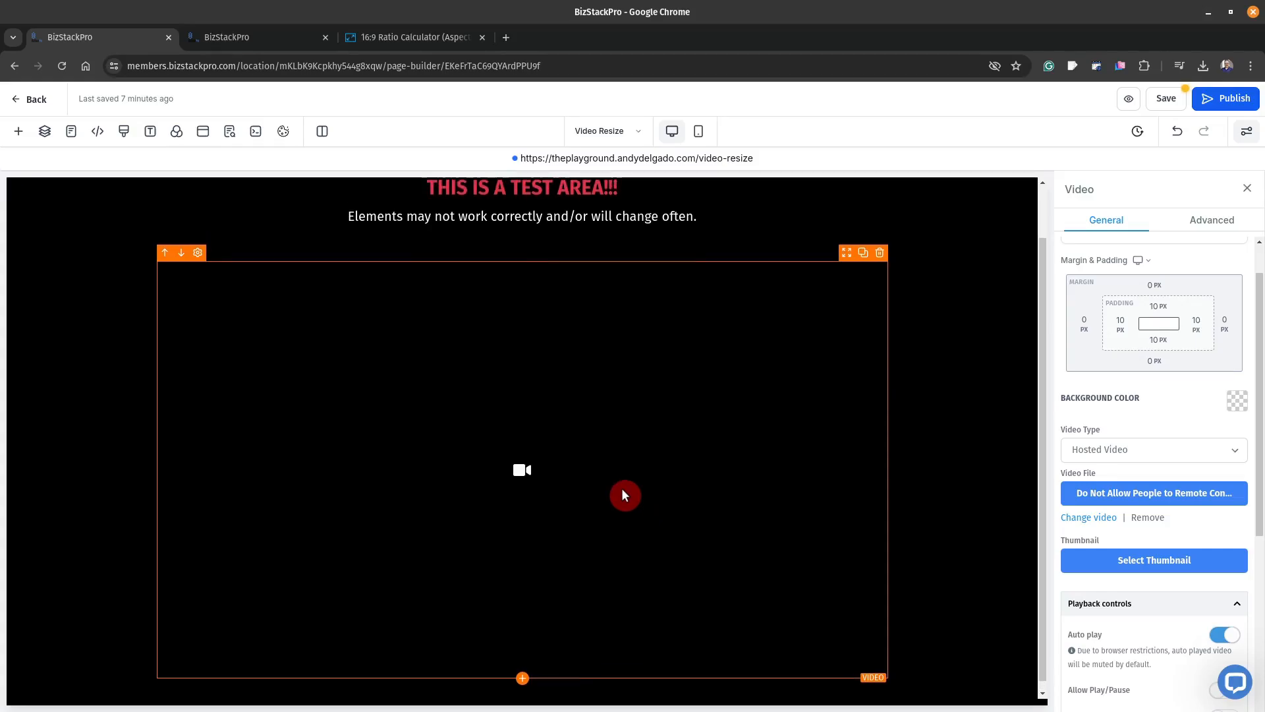
pyautogui.scroll(-1, 591, 326)
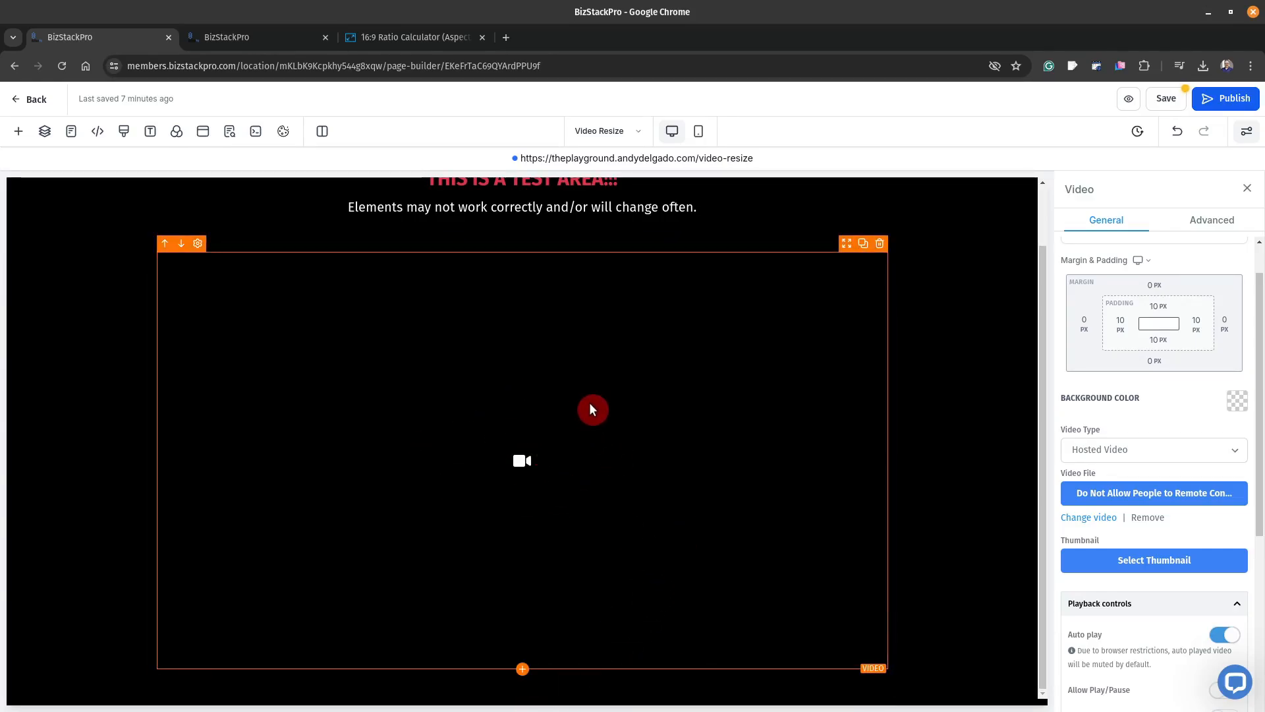
pyautogui.scroll(1, 590, 404)
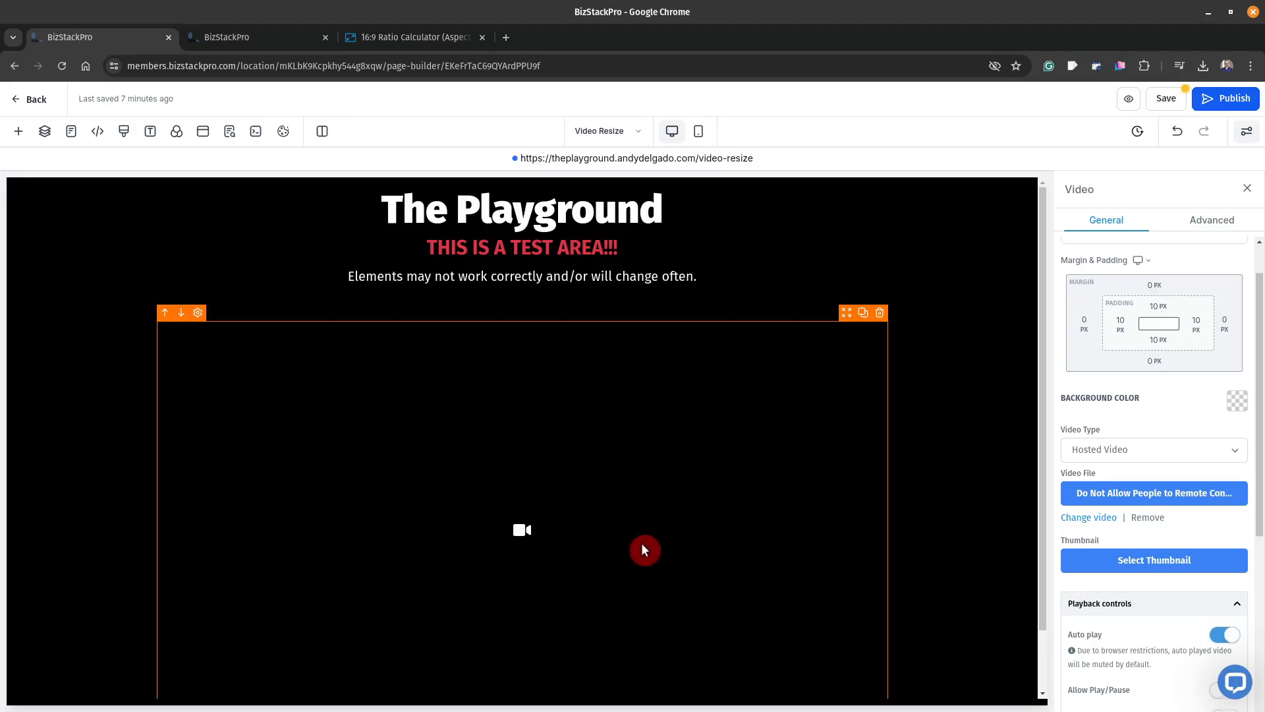
# Step: Copy the video element's CSS selector and clear all existing code from the page's Custom CSS
pyautogui.click(1217, 224)
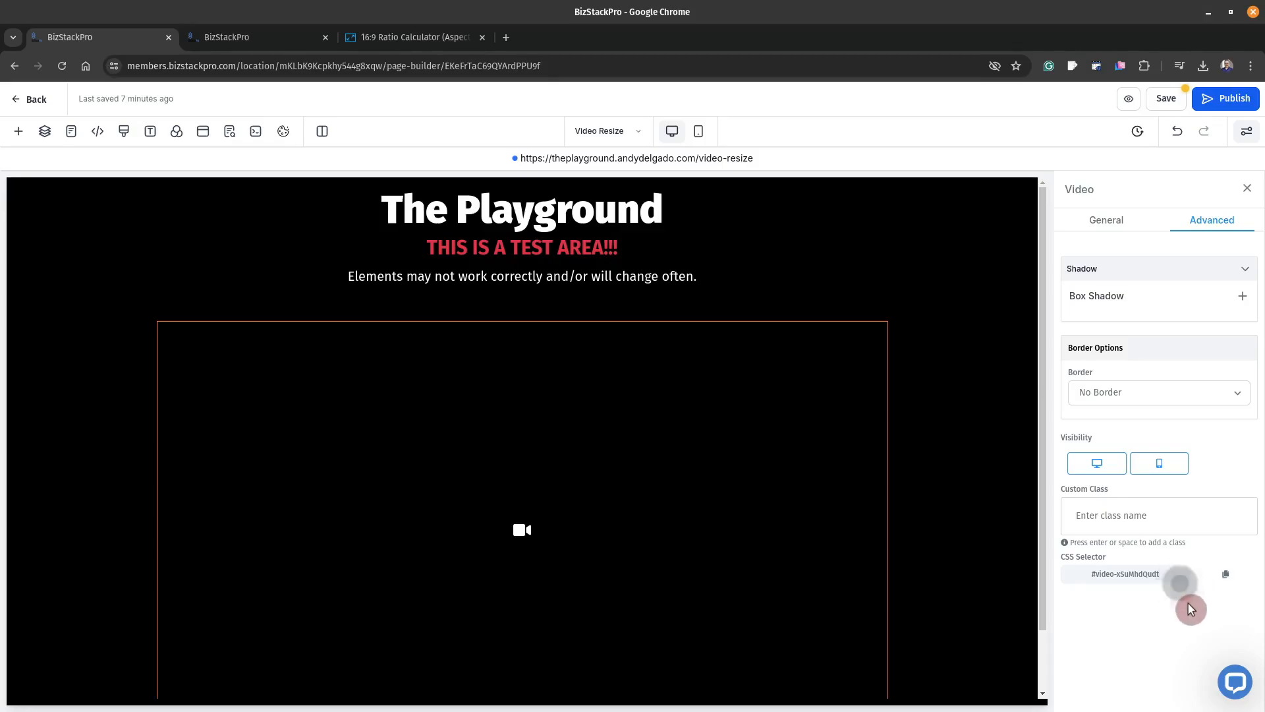
pyautogui.click(1226, 573)
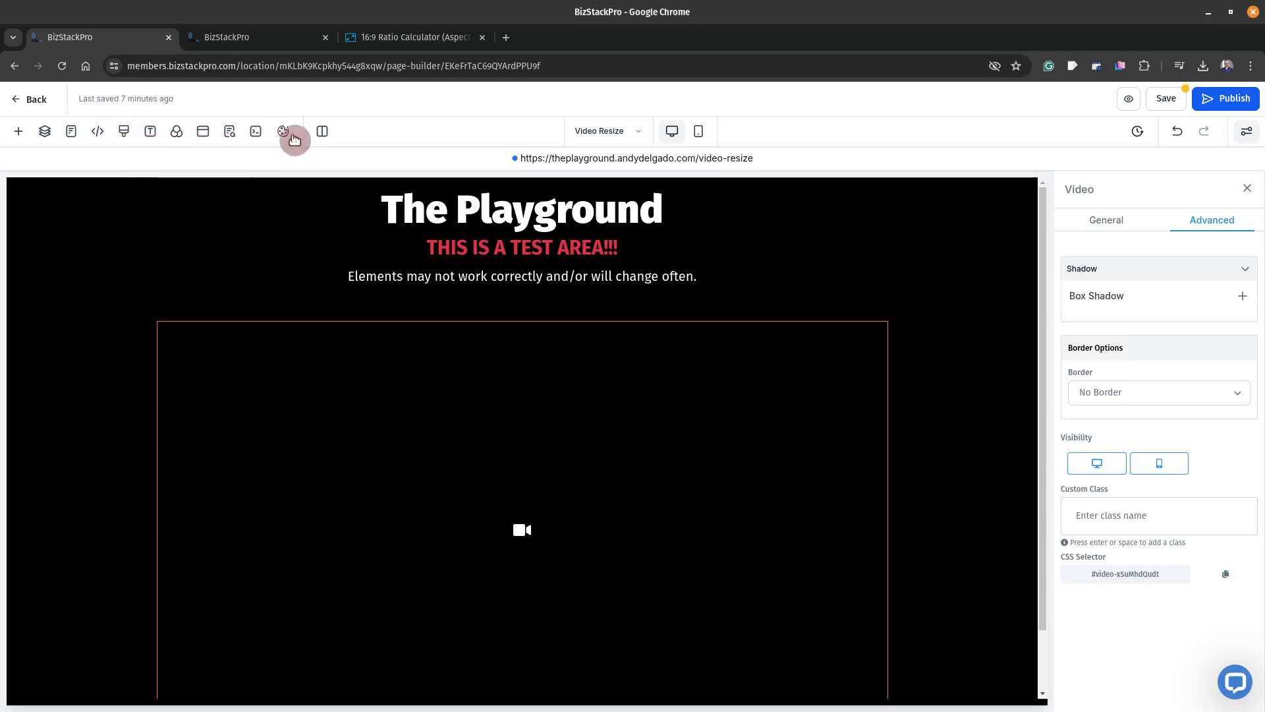
pyautogui.click(129, 138)
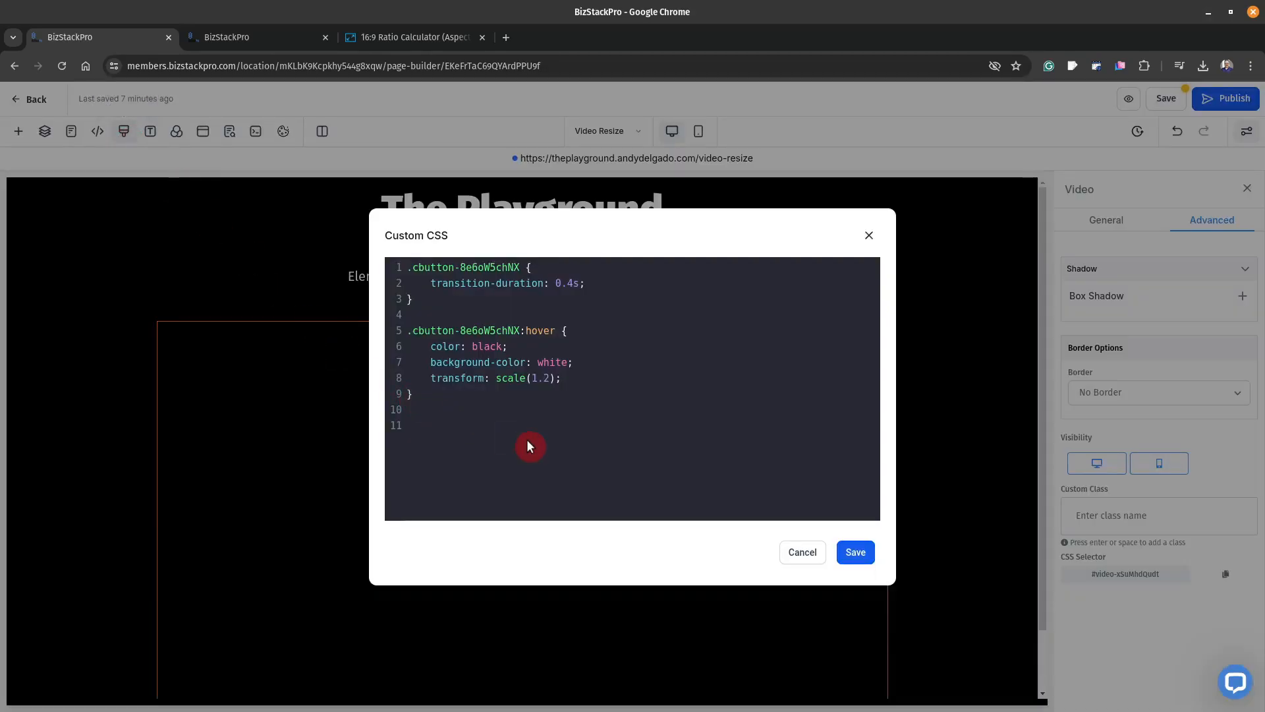
pyautogui.hotkey('ctrl', 'a')
pyautogui.press('BackSpace')
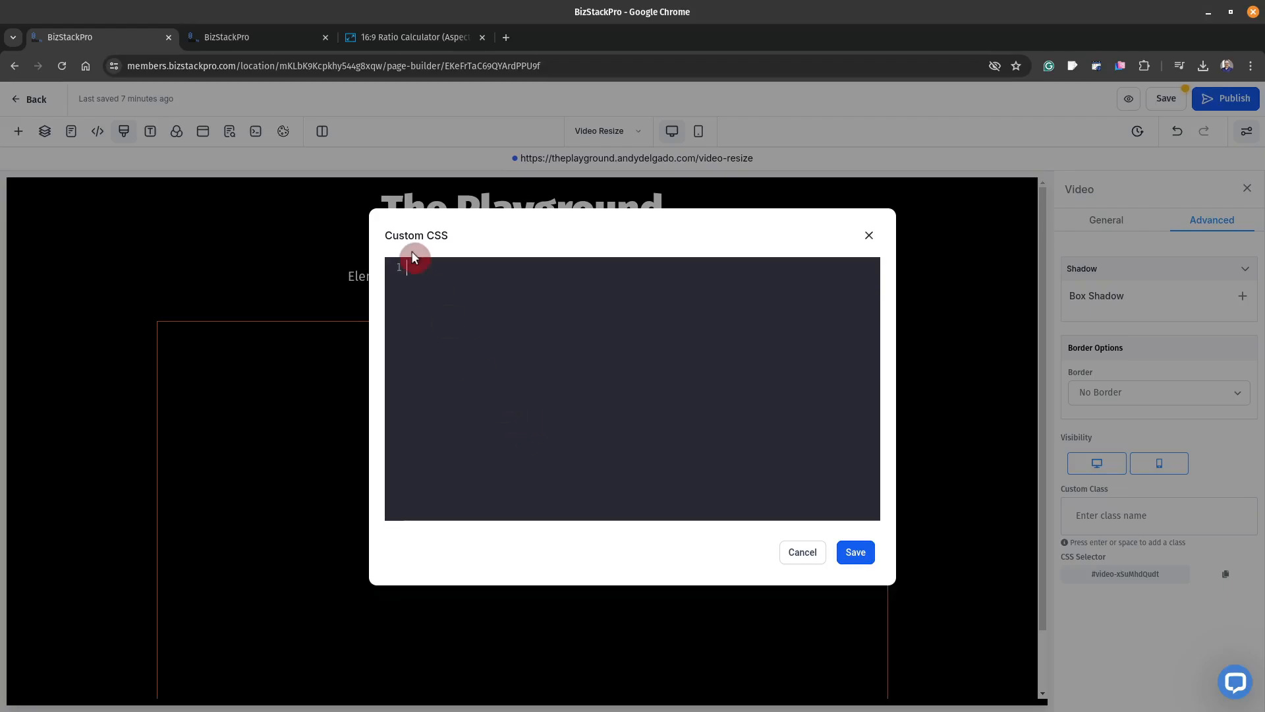
# Step: Paste the copied selector #video-xSuMhdQudt into the Custom CSS and add an empty pair of braces to start its rule
pyautogui.rightClick(448, 324)
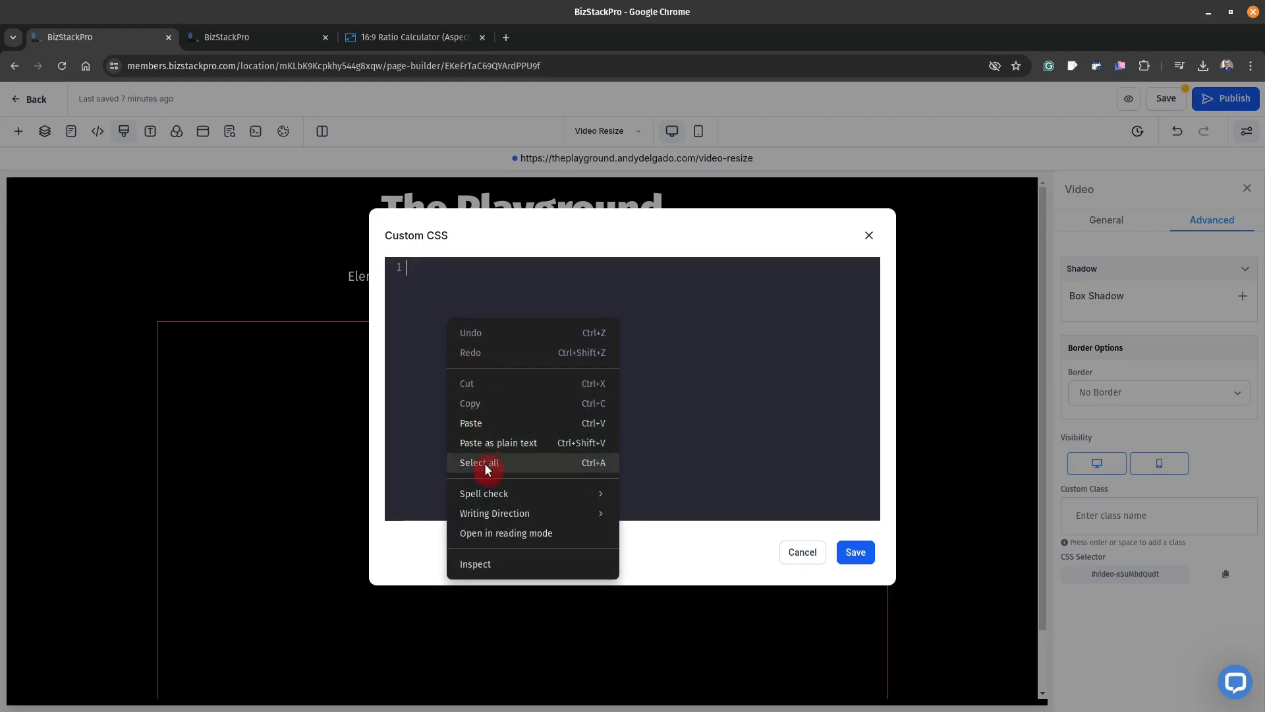
pyautogui.click(495, 423)
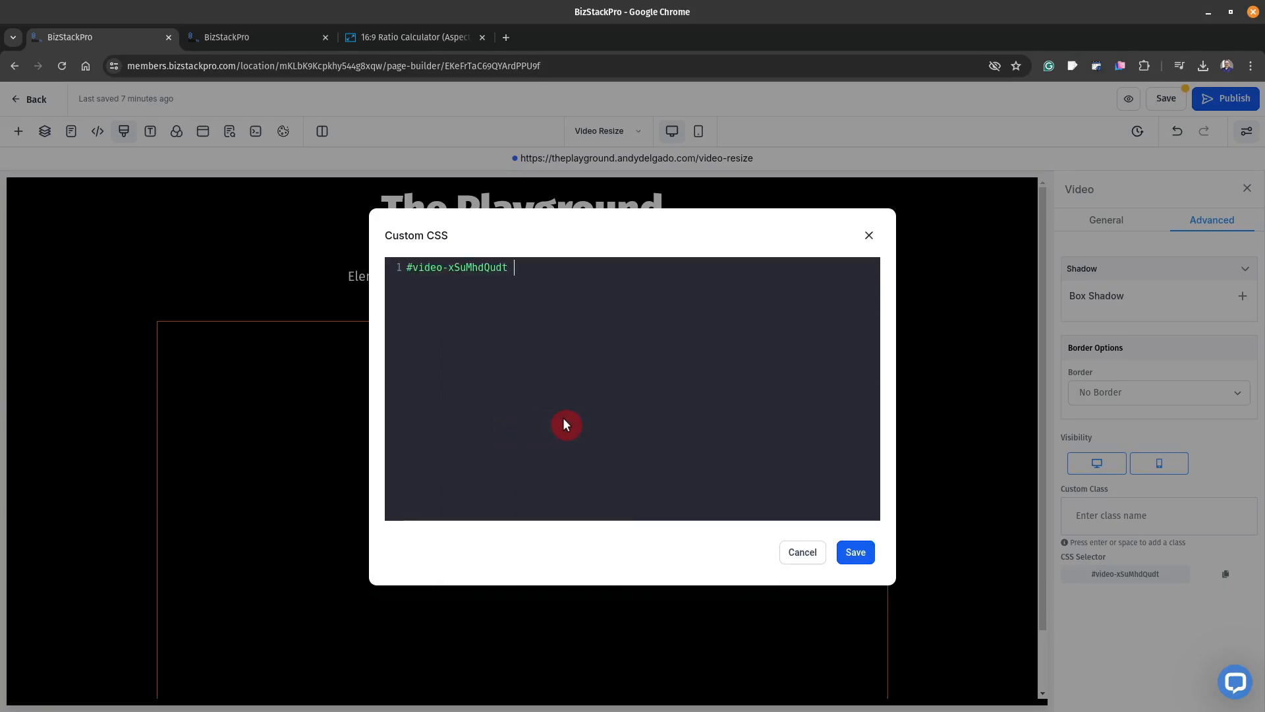
pyautogui.write('{')
pyautogui.press('Return')
pyautogui.write('}')
# Step: Switch to the 16:9 Ratio Calculator page and calculate the matching height for a desired width of 720
pyautogui.click(432, 33)
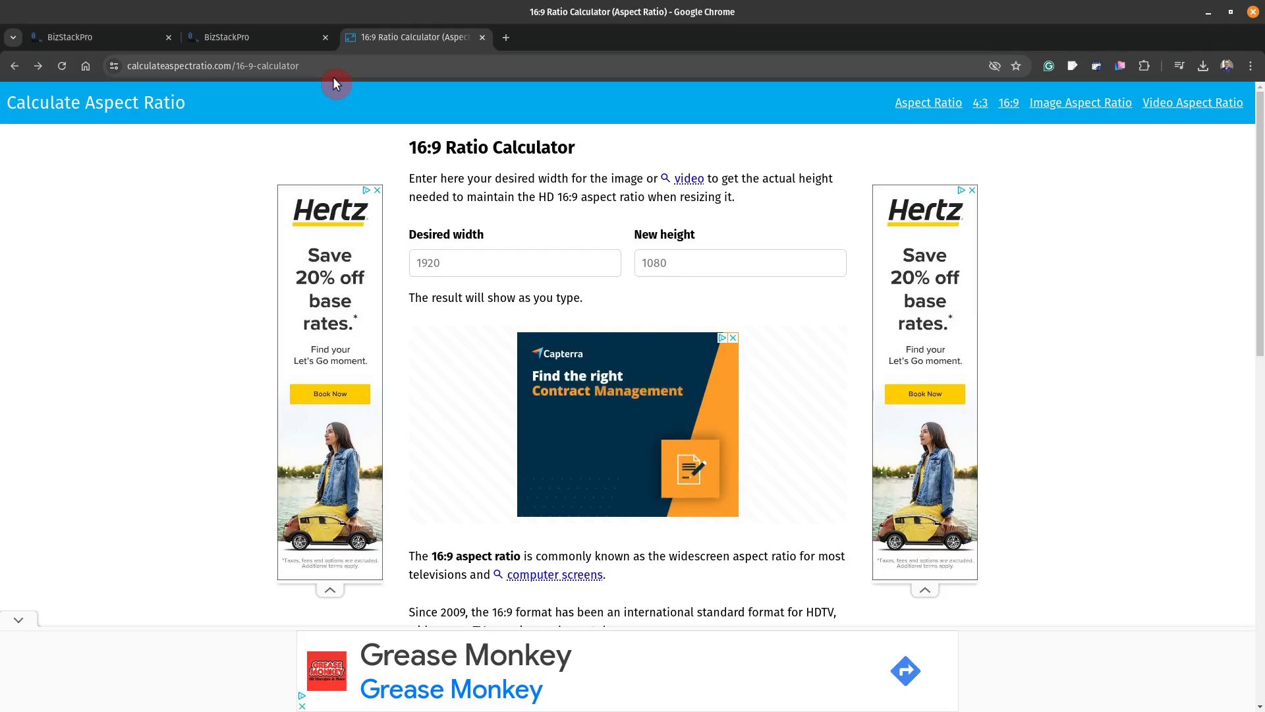
pyautogui.click(531, 267)
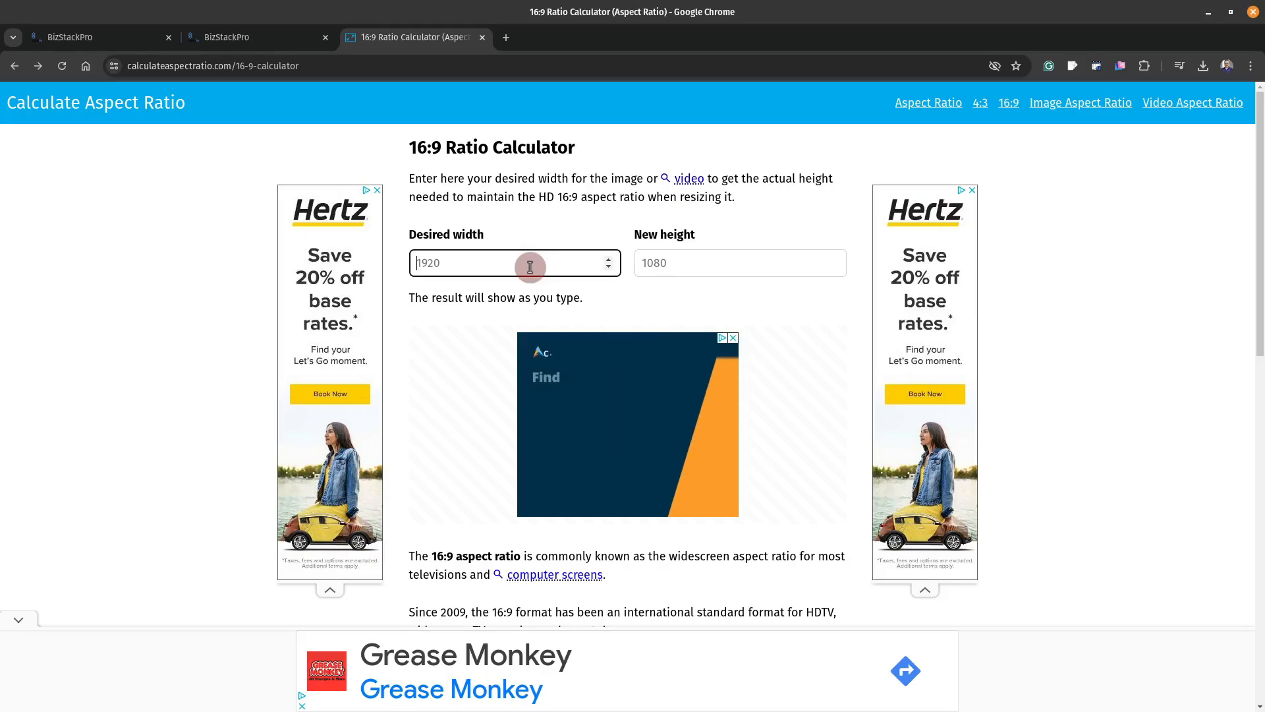
pyautogui.write('720')
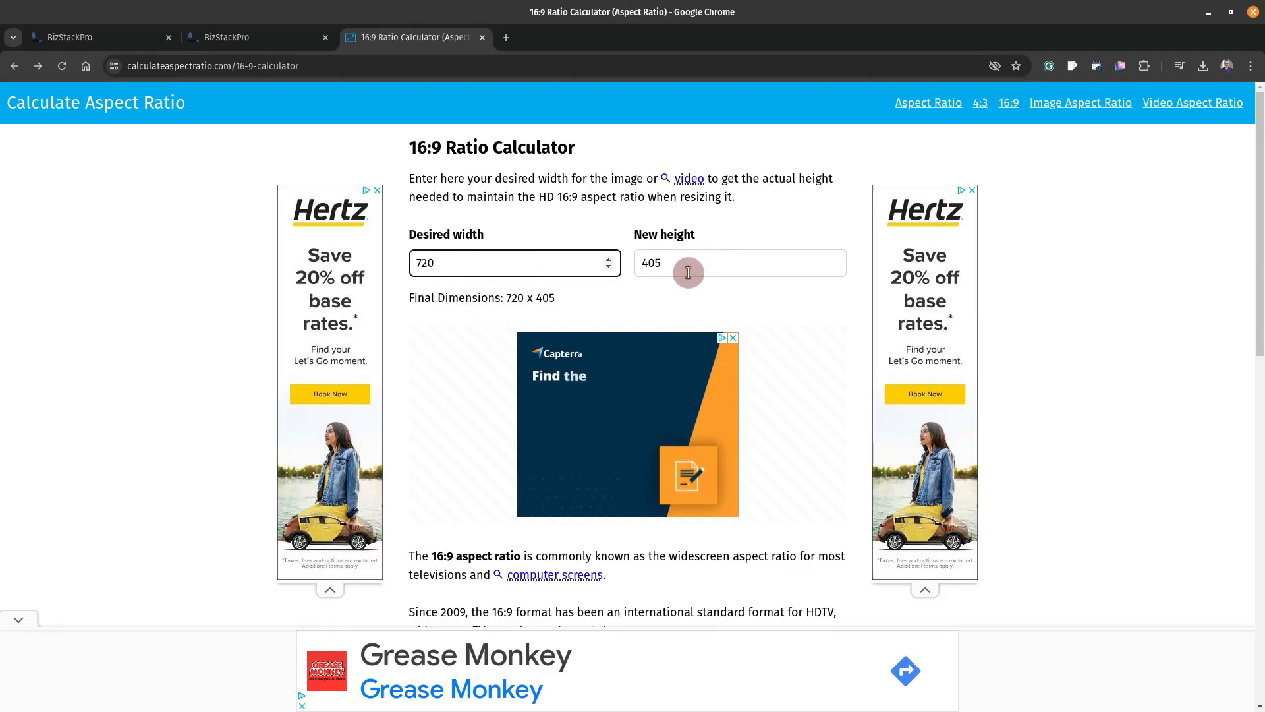
# Step: Back in the page builder, give the video rule width 720px, height 405px, display block and margin 0 auto, and save the CSS
pyautogui.click(264, 38)
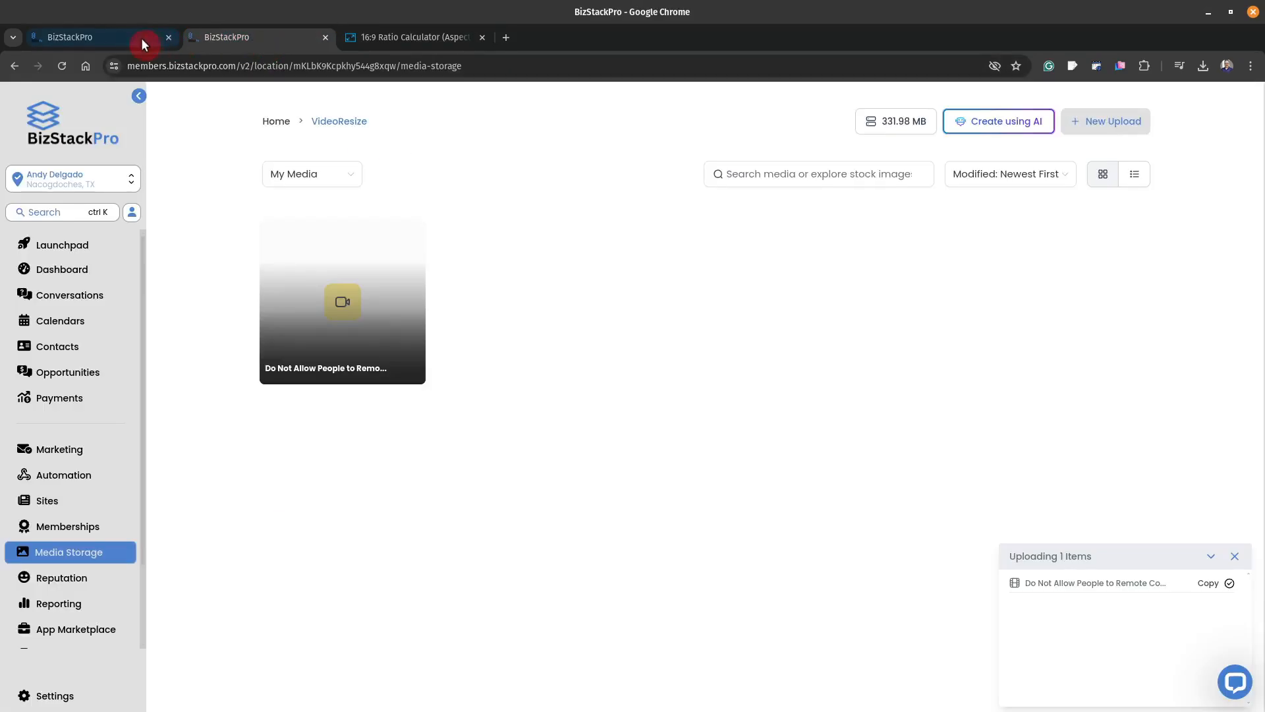
pyautogui.click(115, 36)
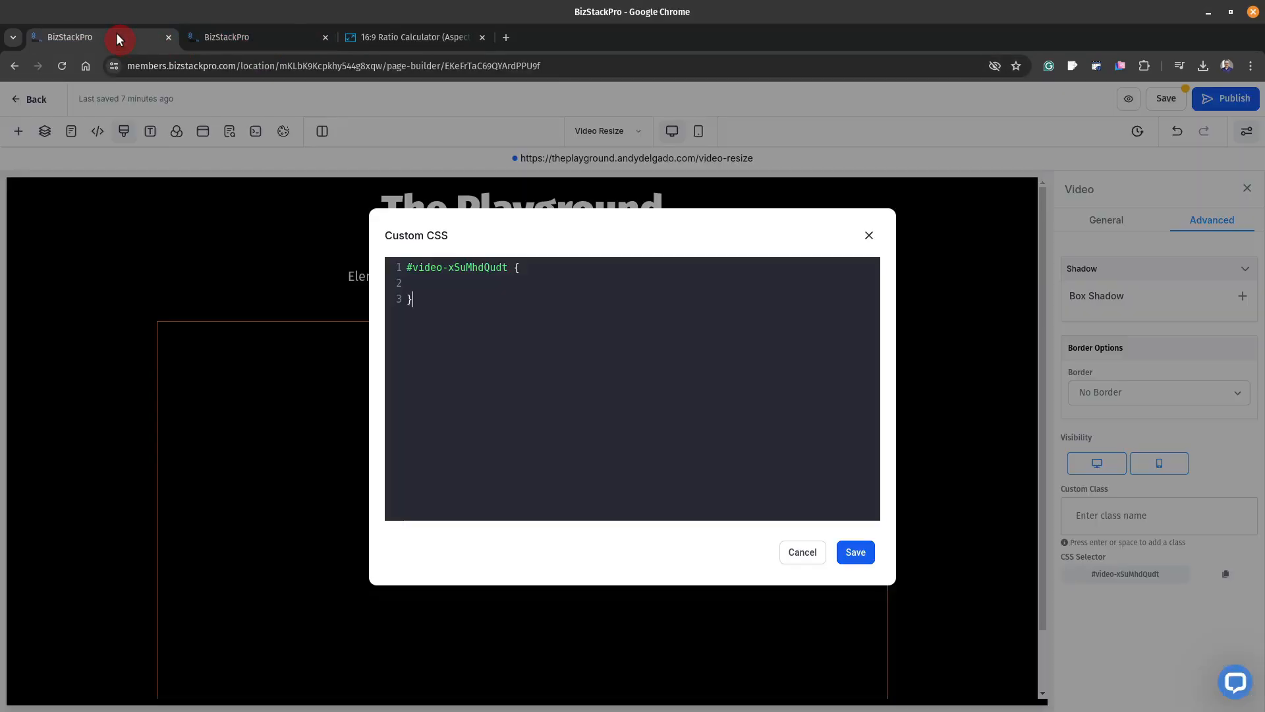
pyautogui.click(448, 283)
pyautogui.write('width')
pyautogui.write(': 720px;')
pyautogui.write('height: 405px')
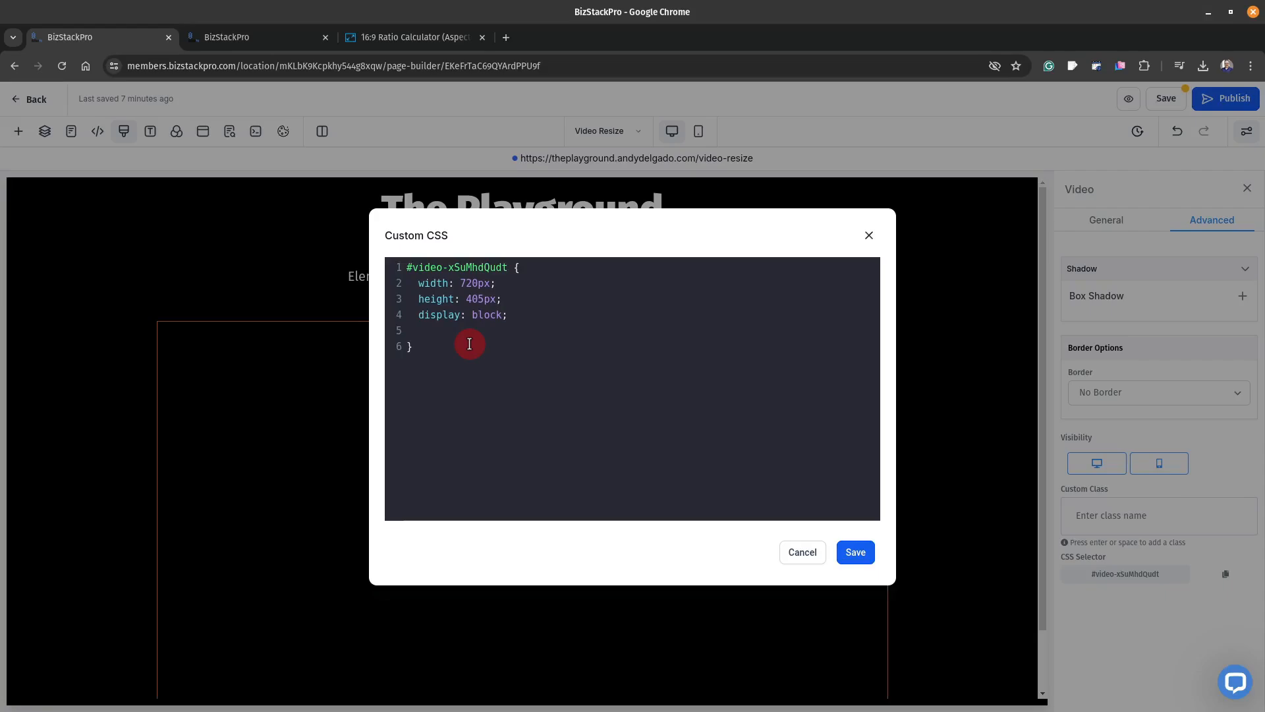
pyautogui.write('margin0 auto;')
pyautogui.click(454, 331)
pyautogui.write(':')
pyautogui.click(857, 553)
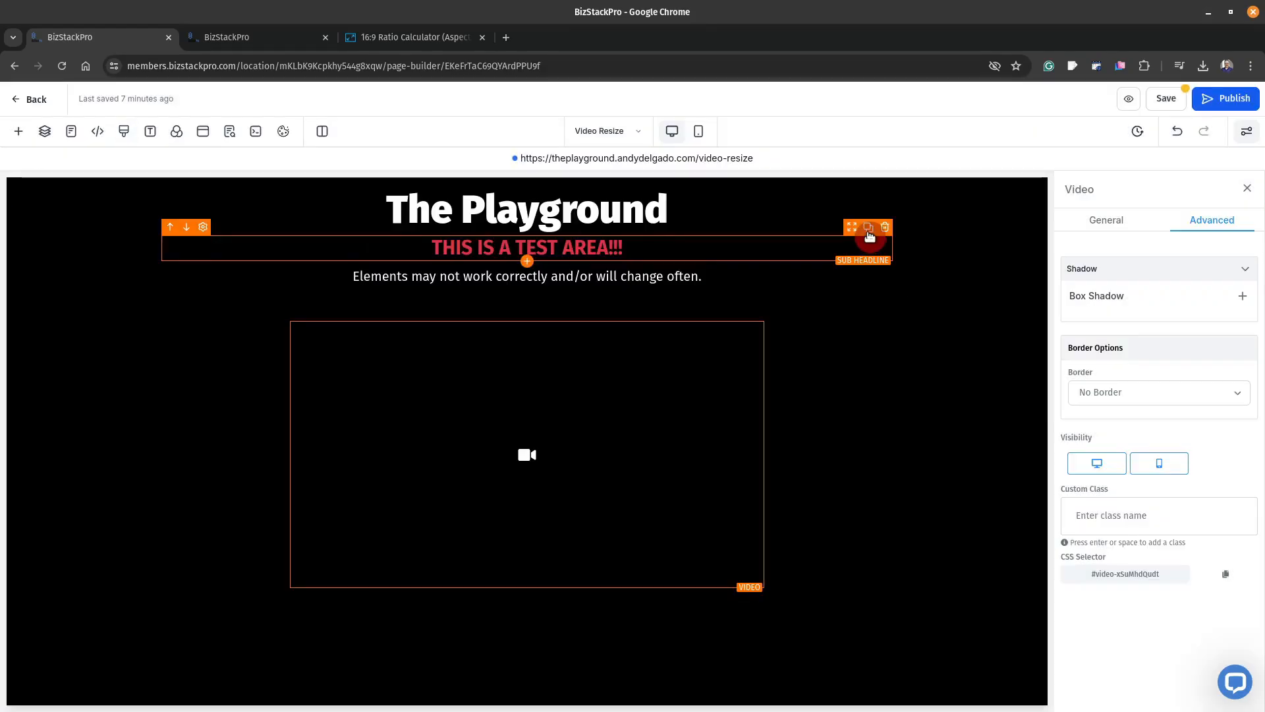
# Step: Save the page and close the SEO Meta Data settings
pyautogui.click(495, 315)
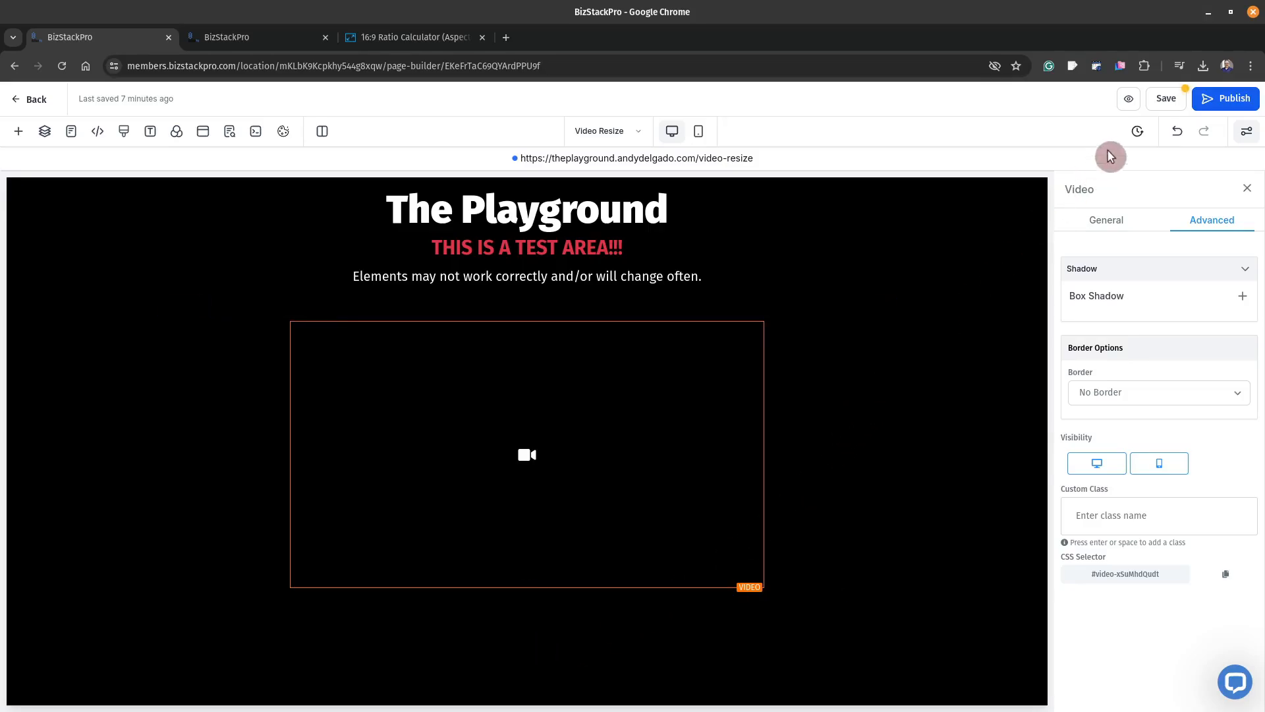
pyautogui.click(1168, 99)
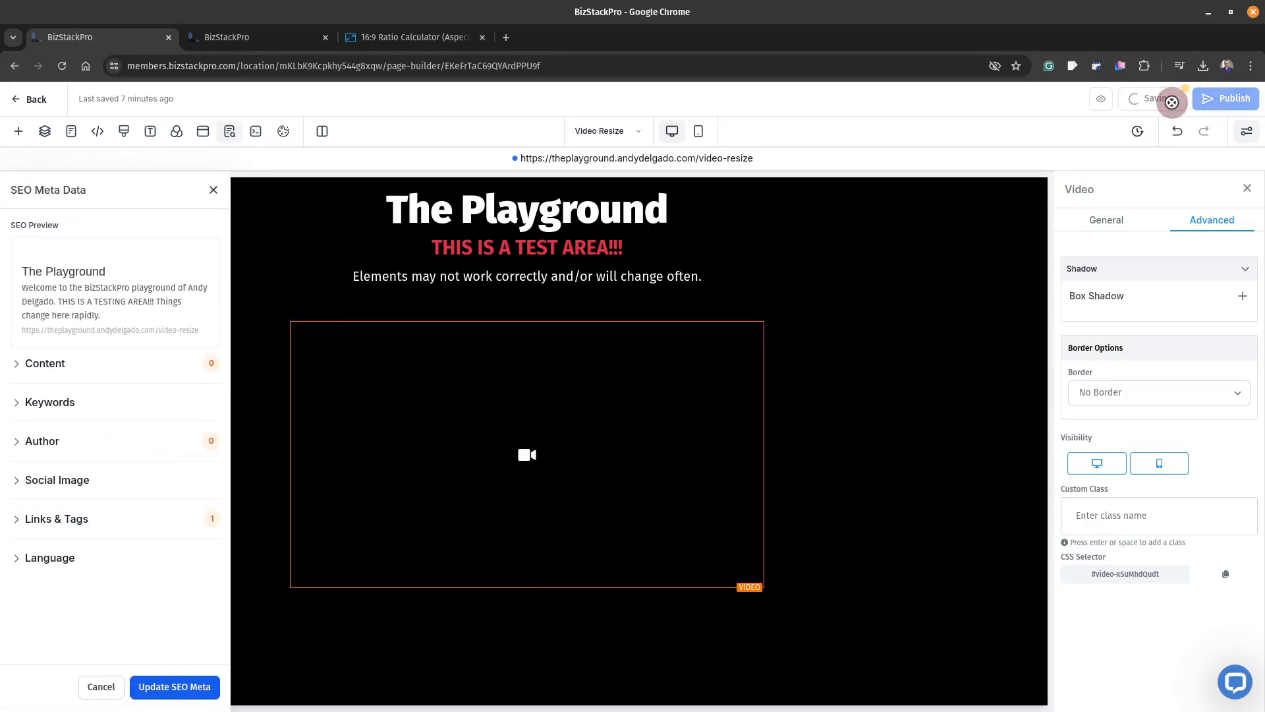
pyautogui.click(222, 190)
# Step: Preview the page and test the video's sound by unmuting and muting it again
pyautogui.click(700, 166)
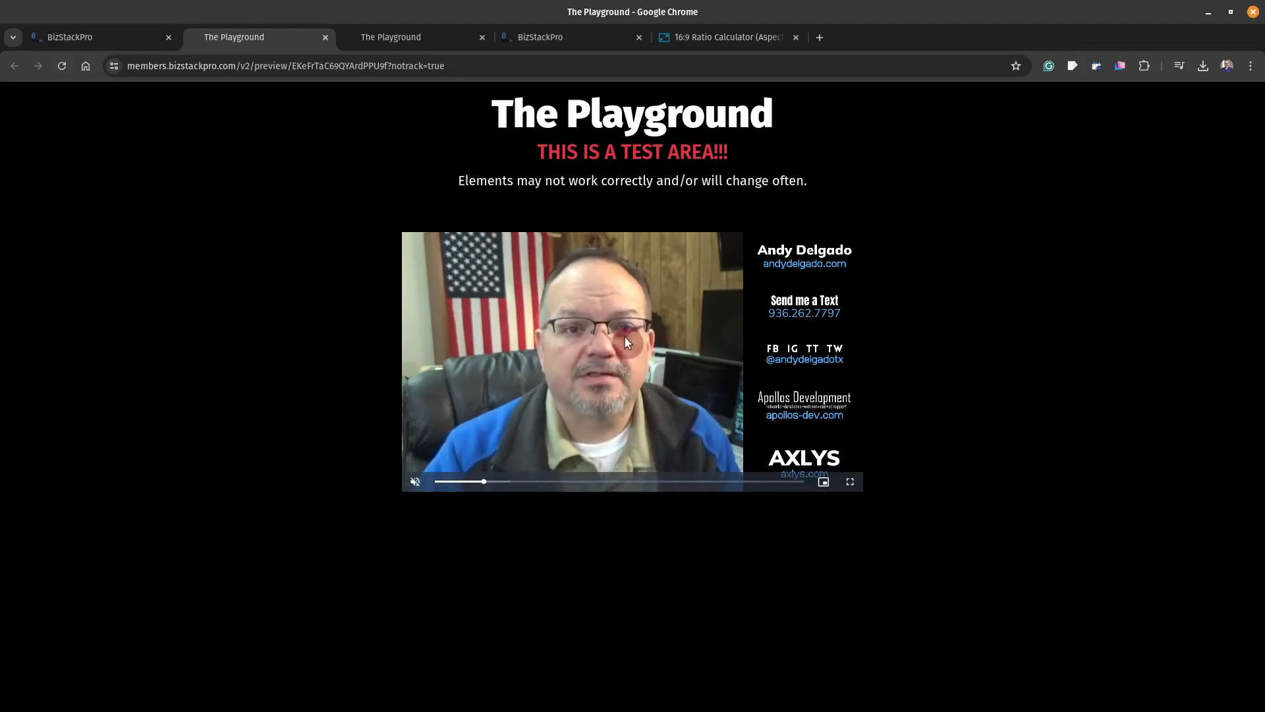
pyautogui.moveTo(420, 481)
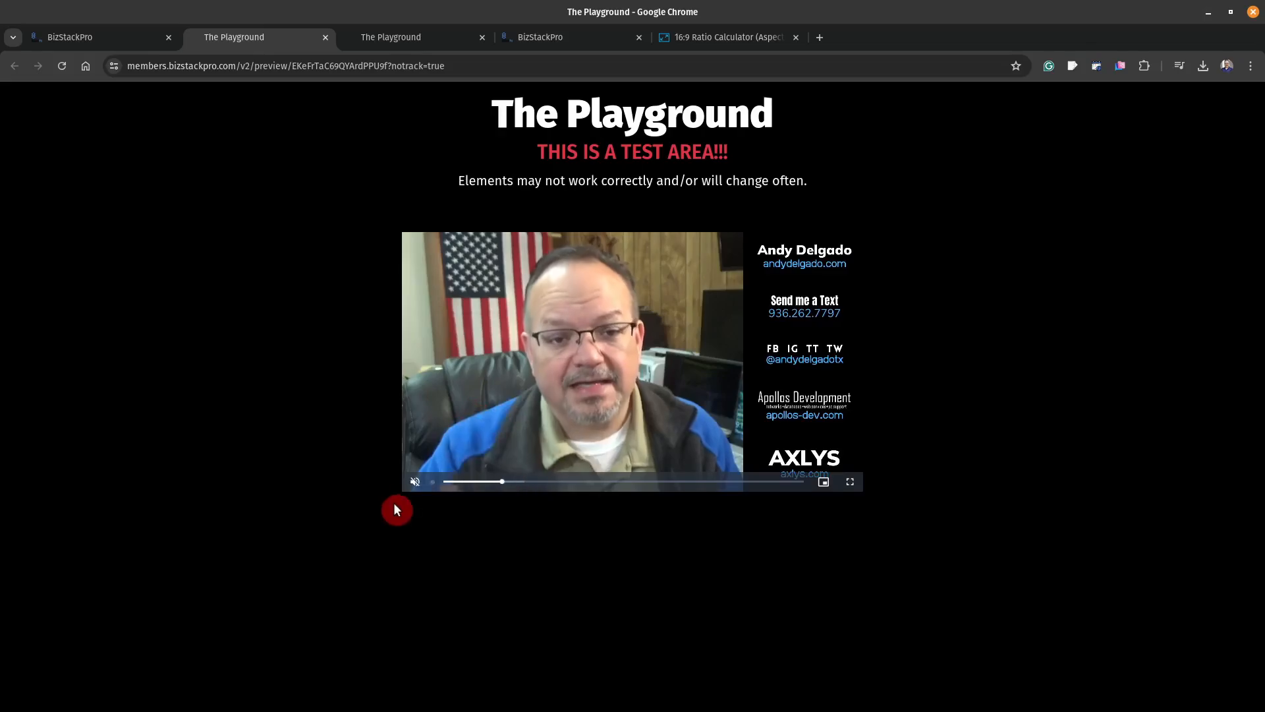
pyautogui.click(415, 481)
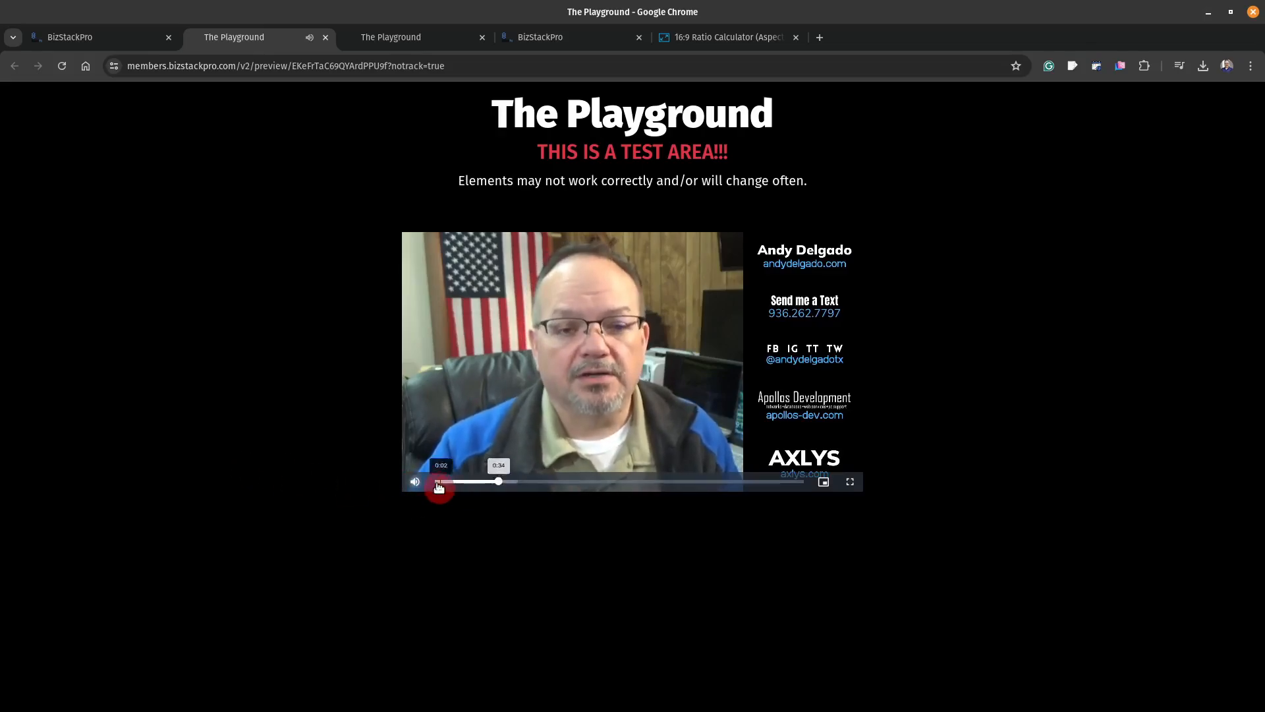
pyautogui.click(415, 482)
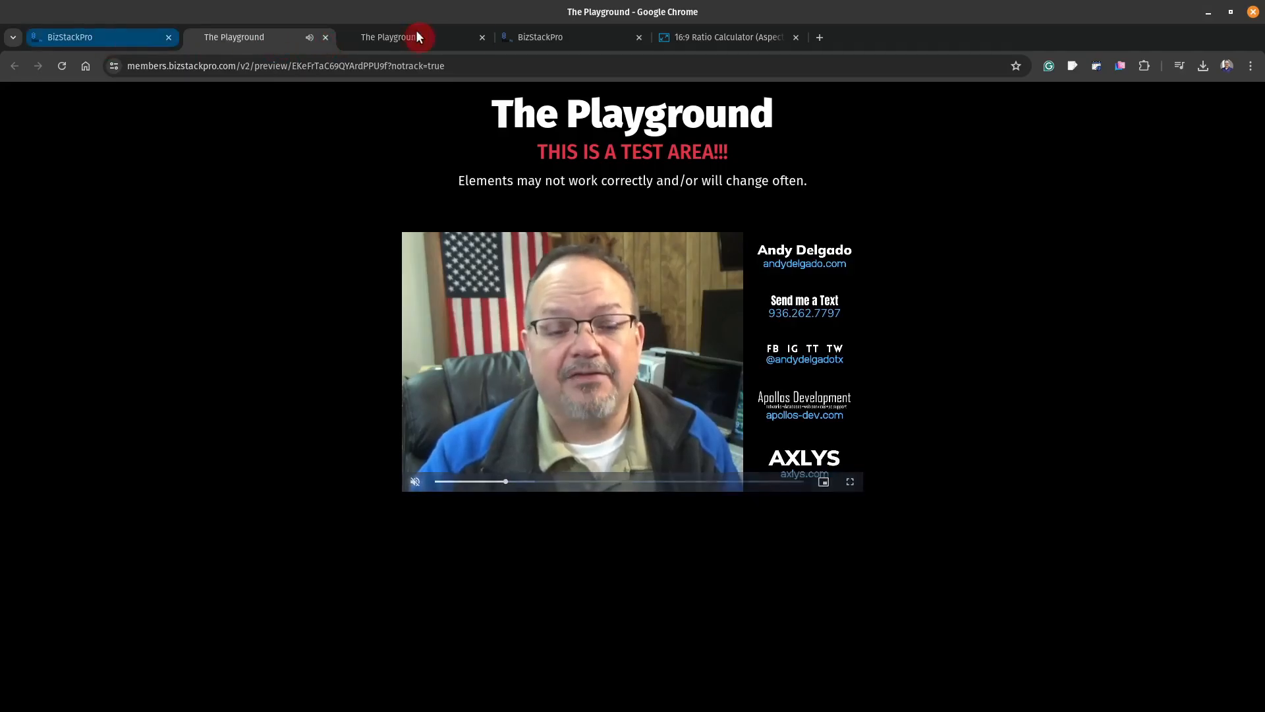
# Step: Close both page preview tabs and the media storage tab
pyautogui.click(326, 37)
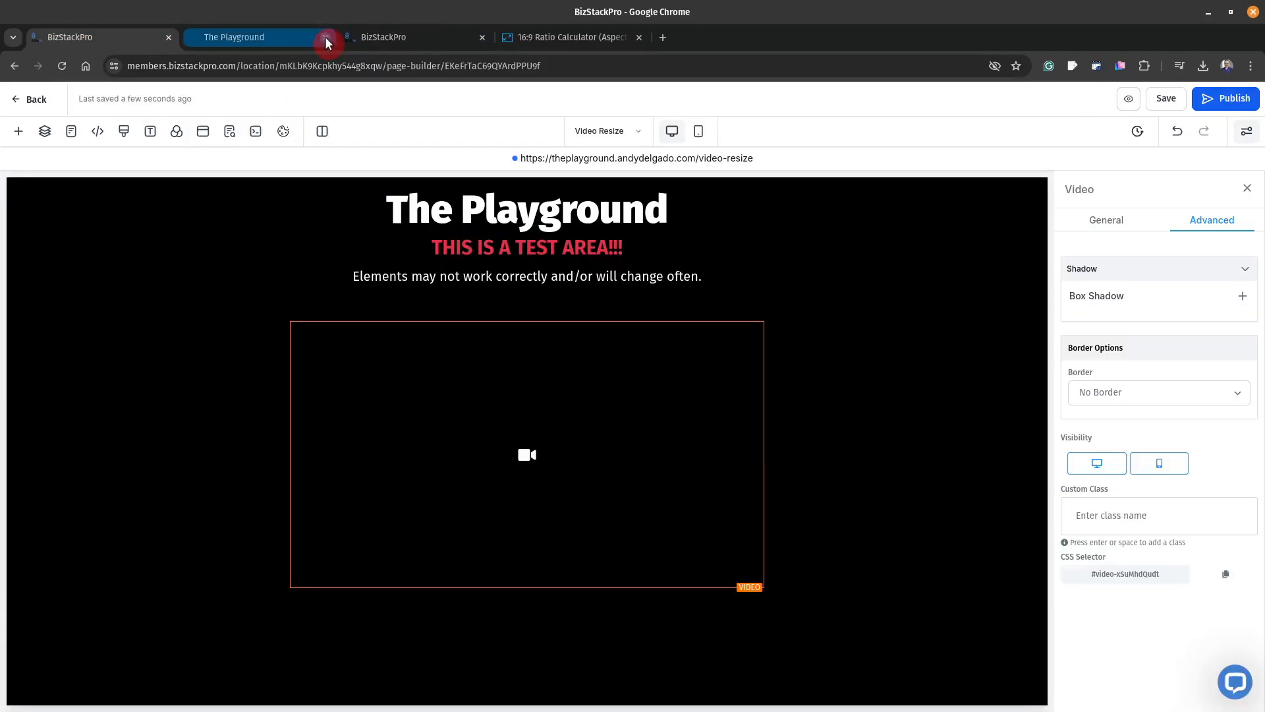
pyautogui.click(326, 36)
pyautogui.click(326, 37)
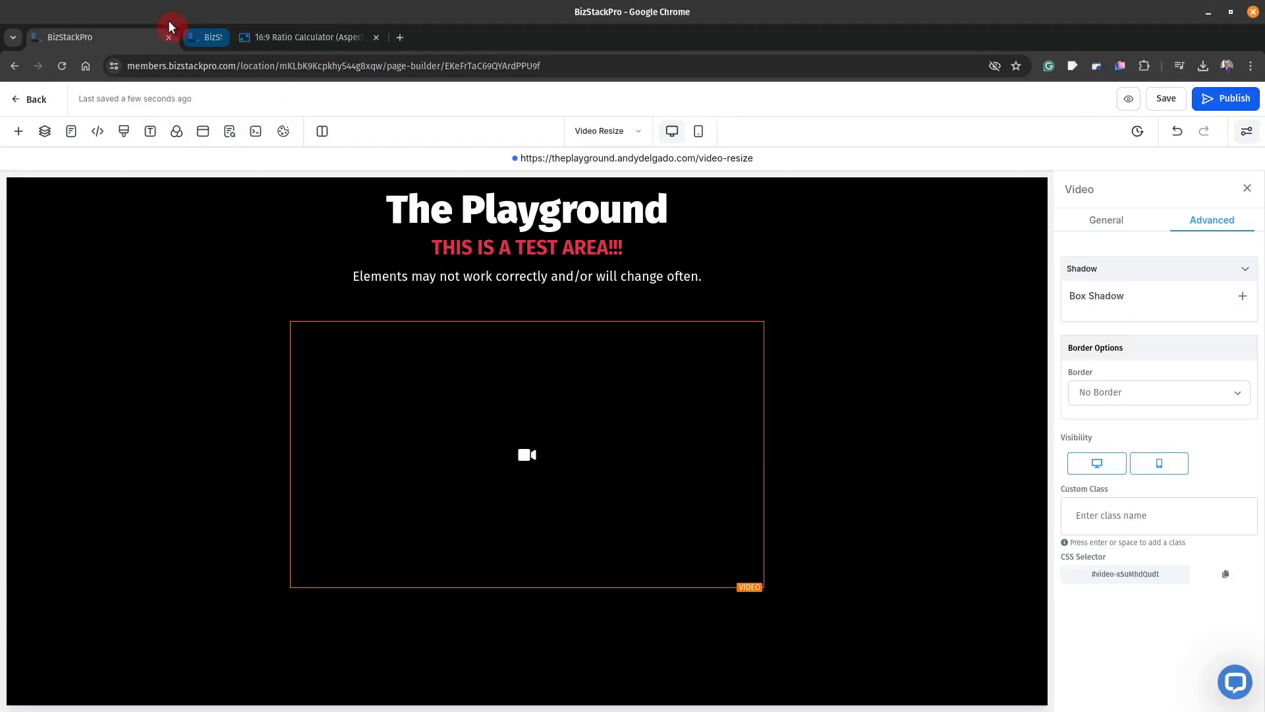
# Step: Select the video again, copy its CSS selector and review the page's Custom CSS rule without changing it
pyautogui.click(544, 444)
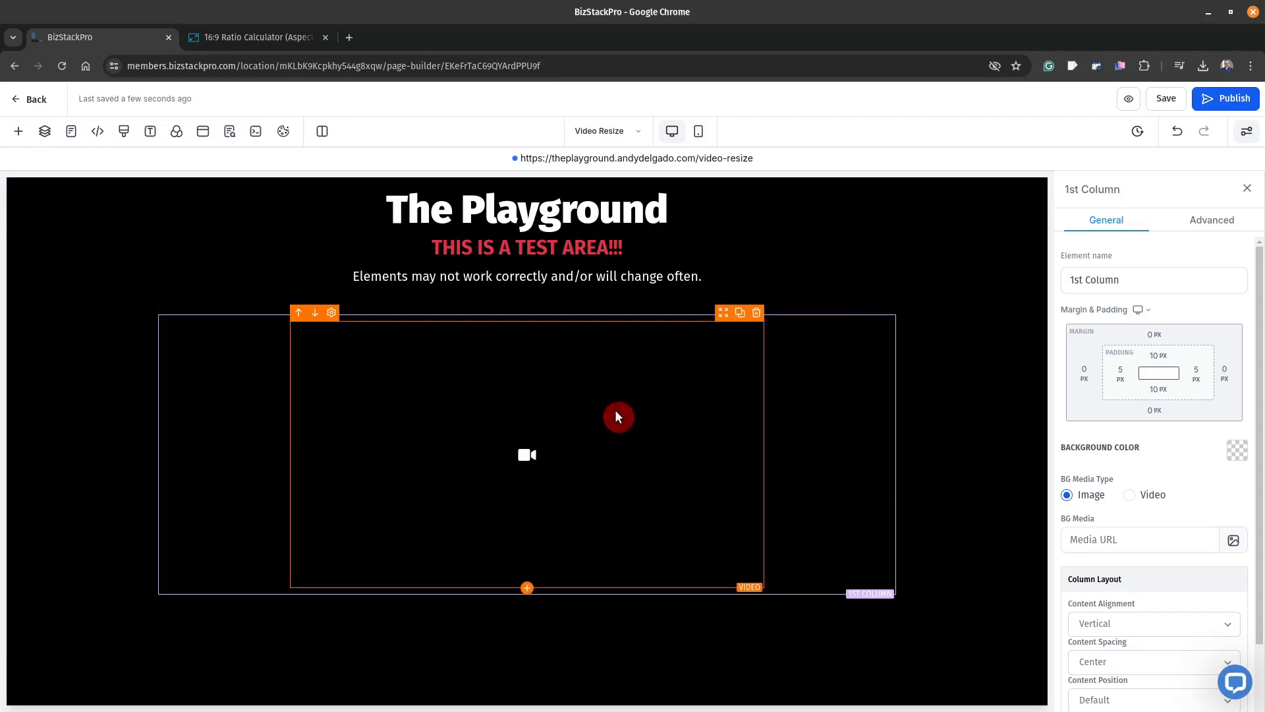
pyautogui.click(661, 428)
pyautogui.click(1213, 228)
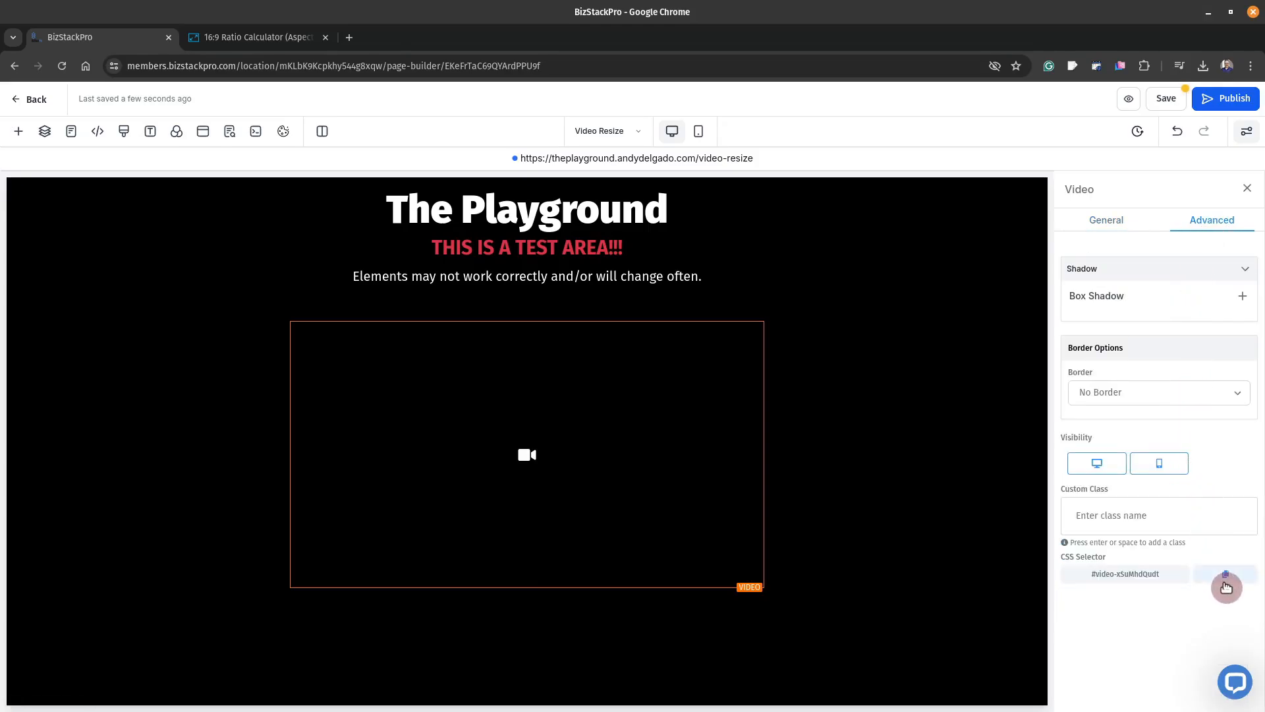
pyautogui.click(1235, 579)
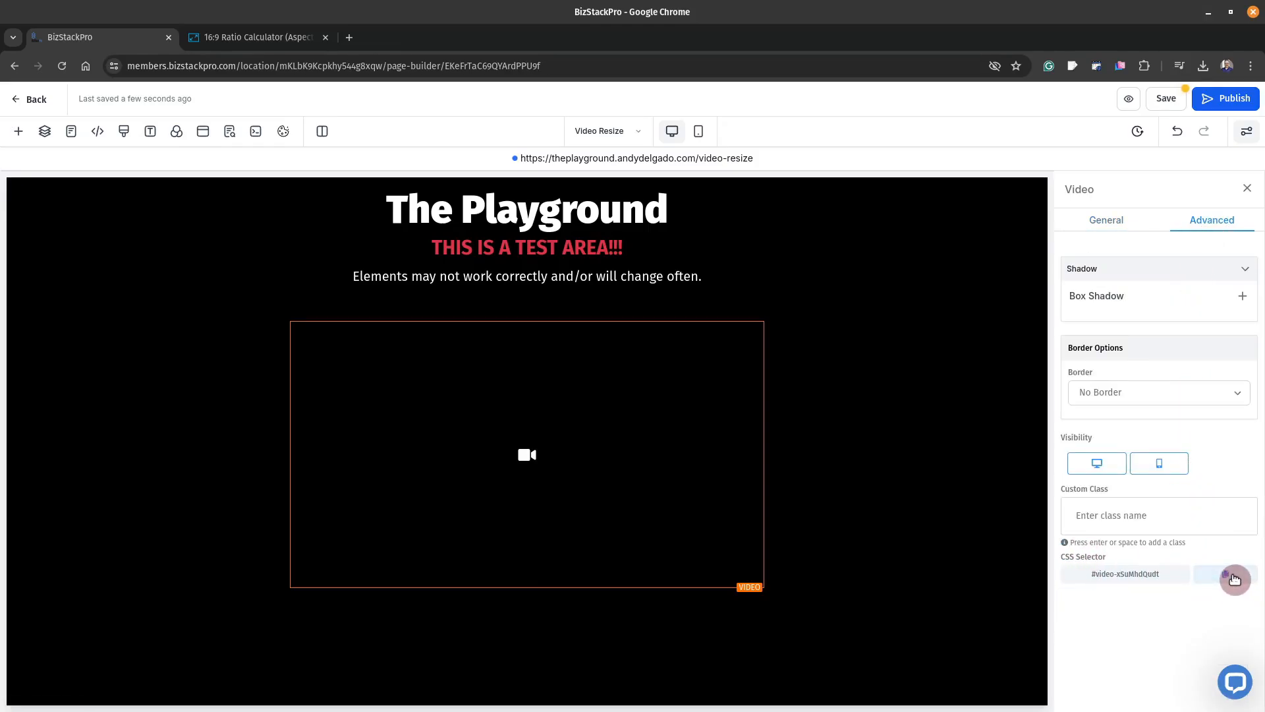
pyautogui.click(126, 137)
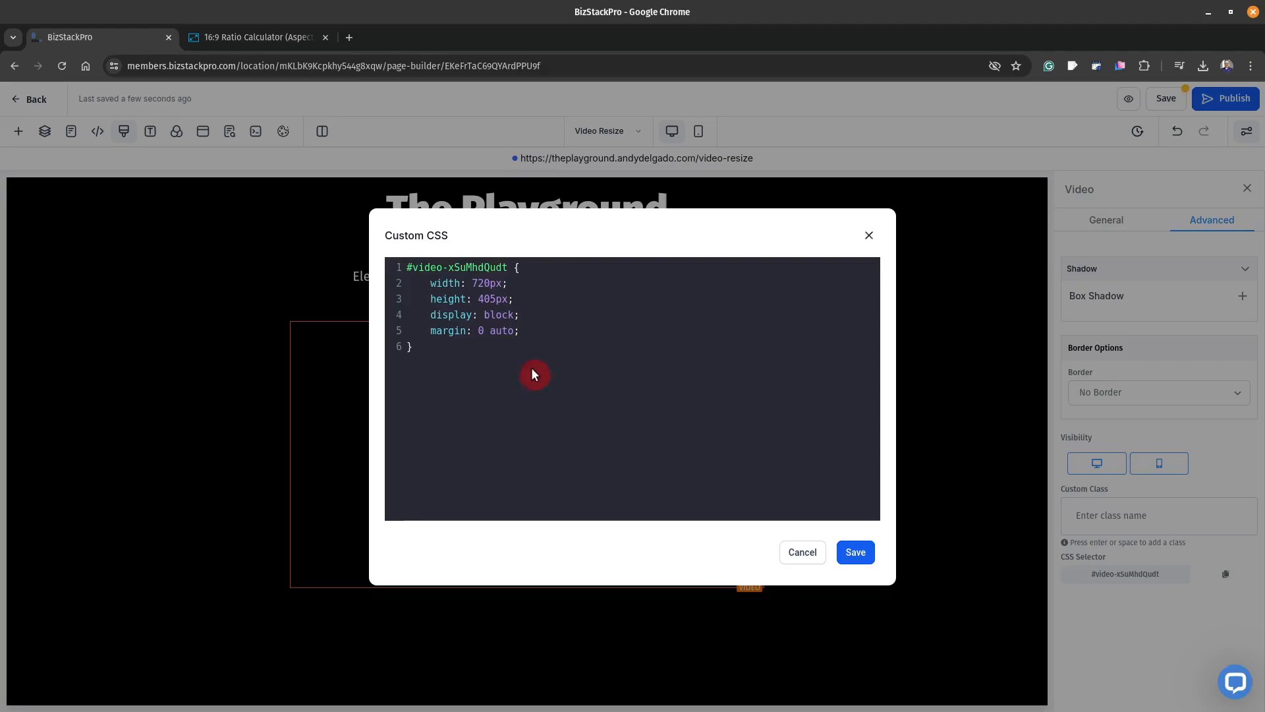
pyautogui.click(802, 553)
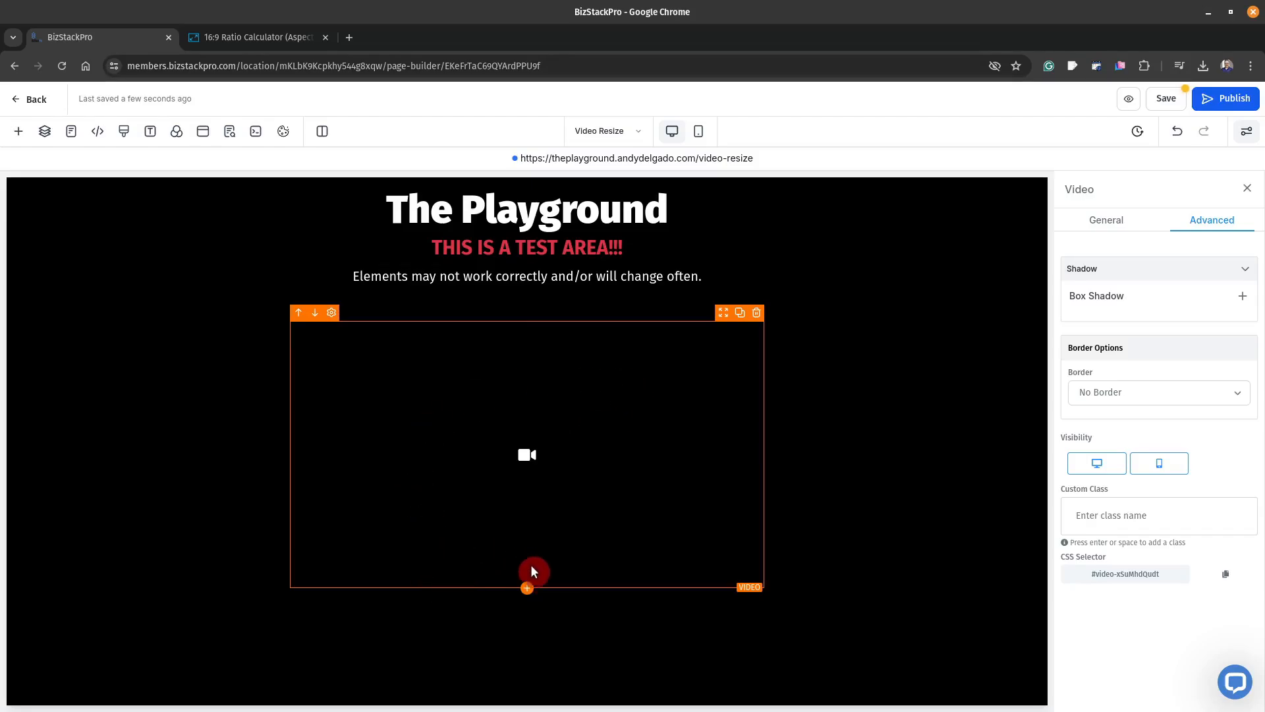